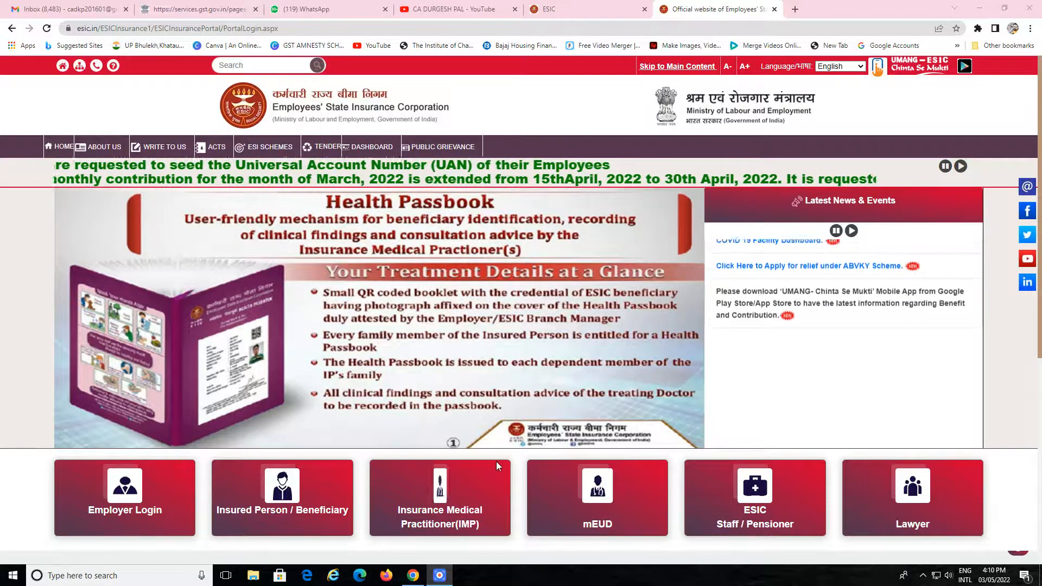
# Step: Open the Employer Login page from the ESIC portal's home page
pyautogui.scroll(-4, 426, 477)
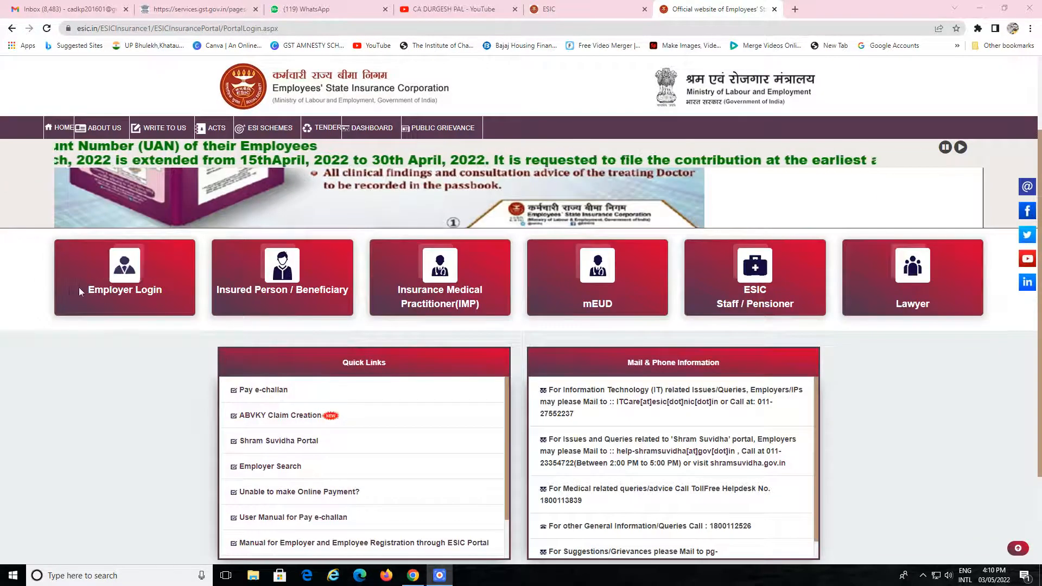
pyautogui.click(132, 291)
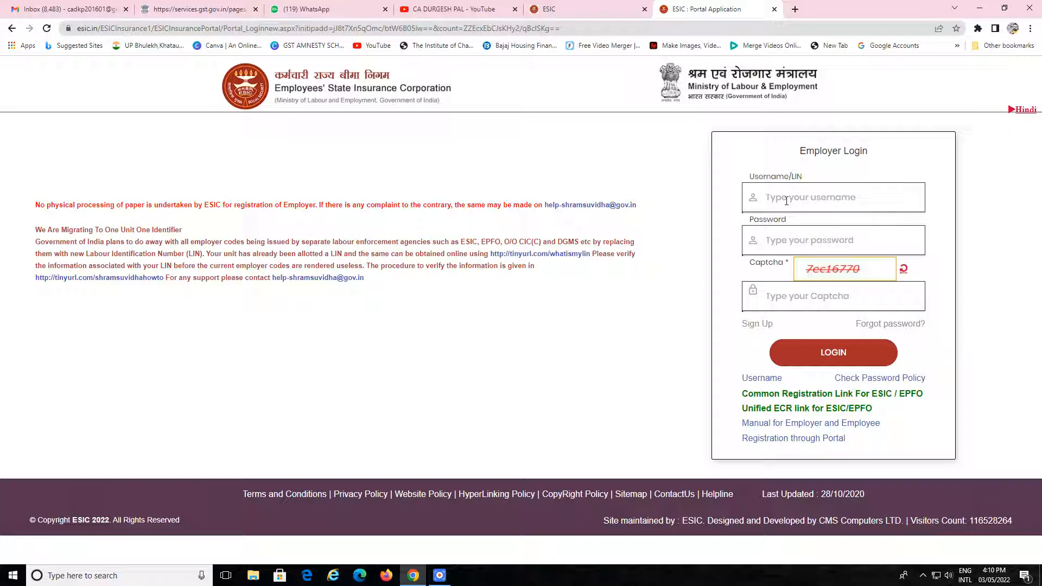
# Step: Switch to the already signed-in ESIC employer session and close both attention notices
pyautogui.click(565, 11)
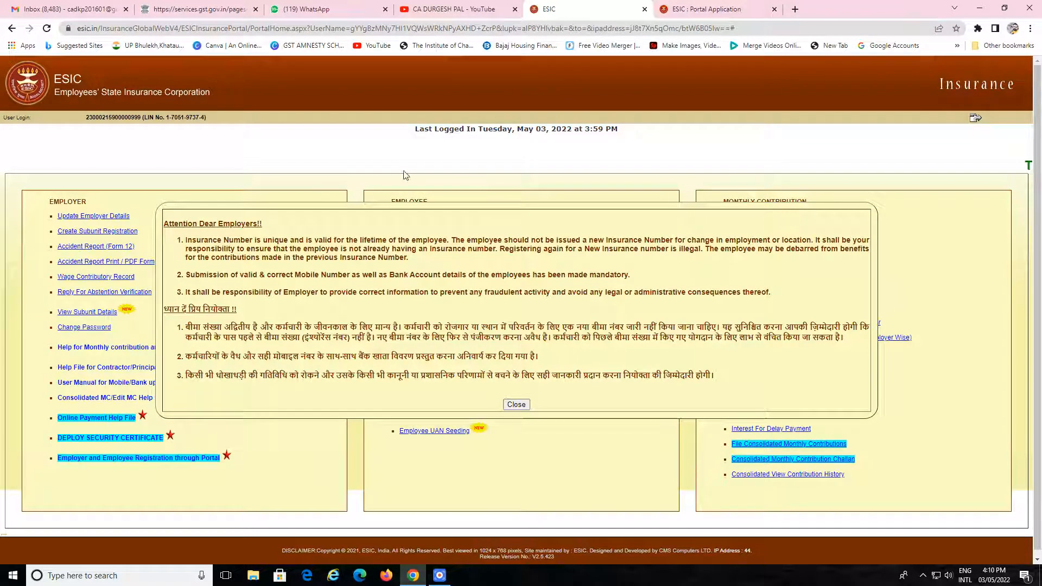
pyautogui.click(517, 405)
pyautogui.click(517, 410)
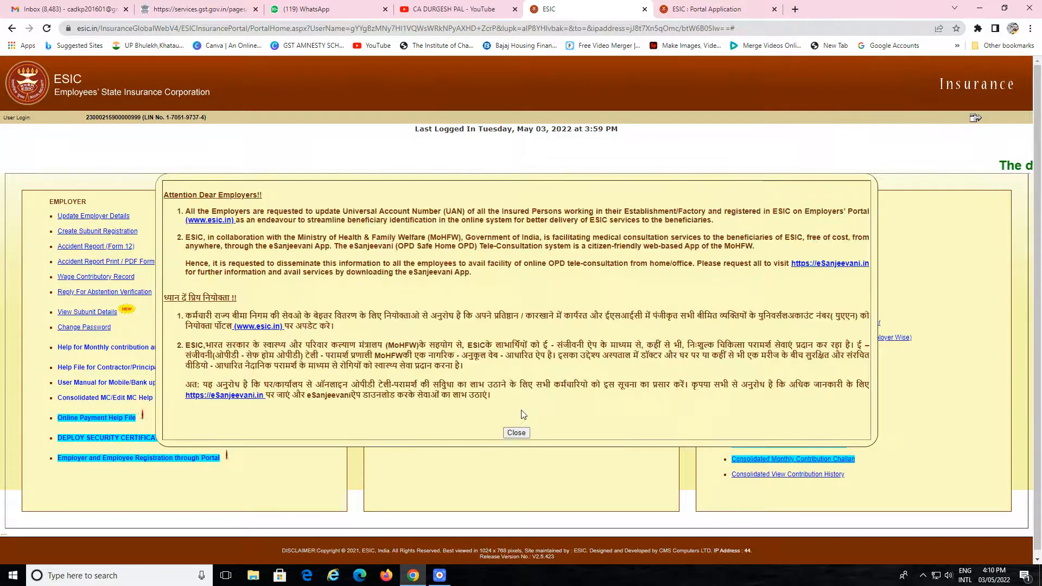
pyautogui.click(517, 433)
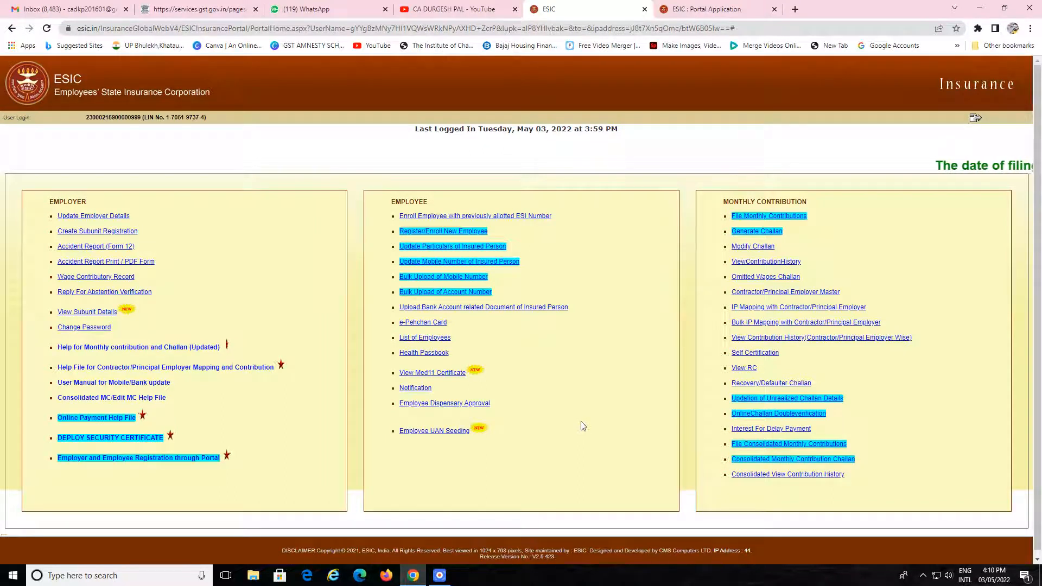
# Step: Open the File Monthly Contributions form, dismiss its alert, and set the period to Mar 2022 with type MonthlyContribution
pyautogui.click(775, 217)
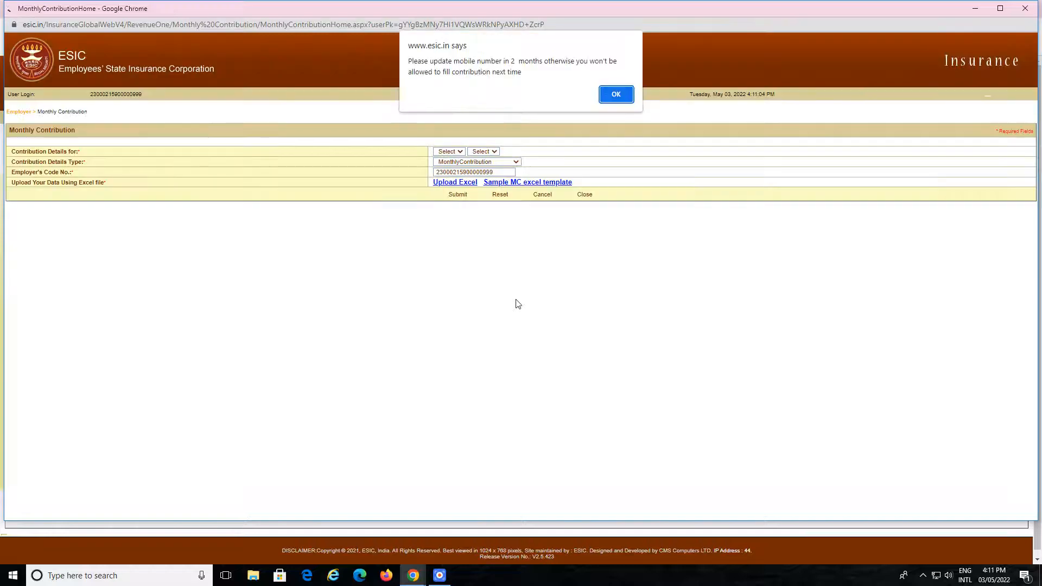
pyautogui.click(623, 102)
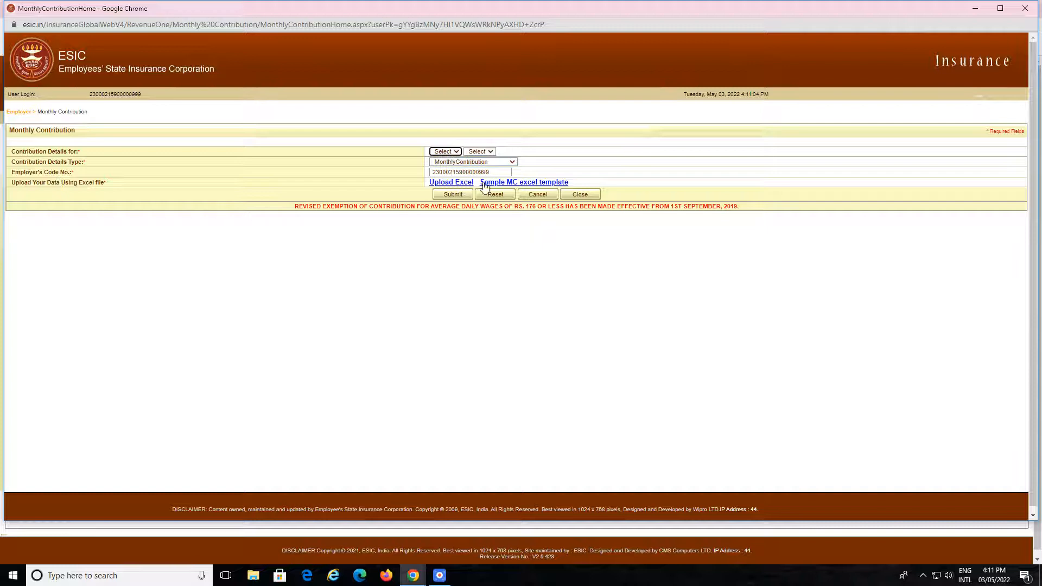
pyautogui.click(457, 153)
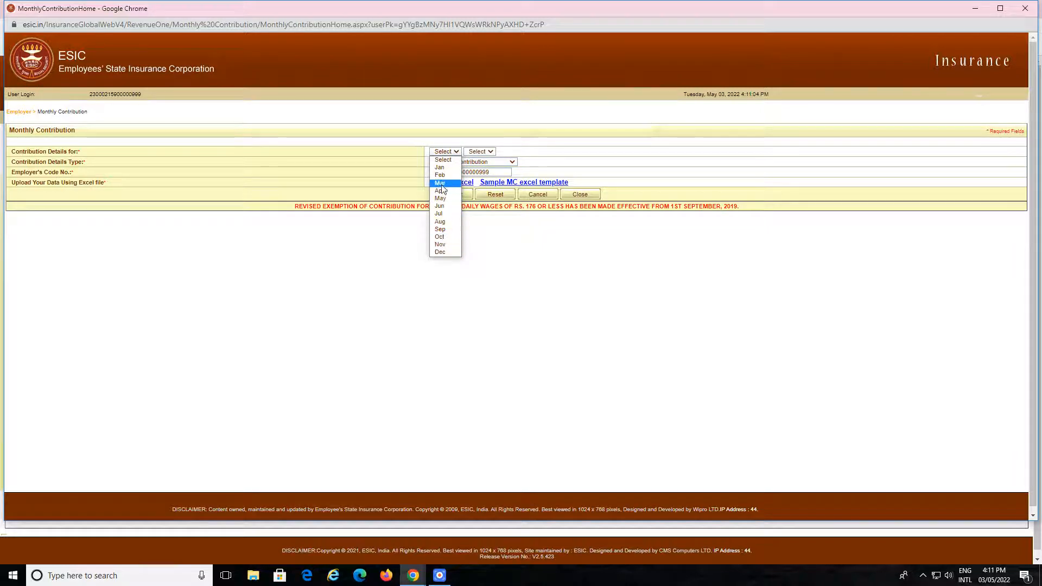
pyautogui.click(440, 183)
pyautogui.click(479, 151)
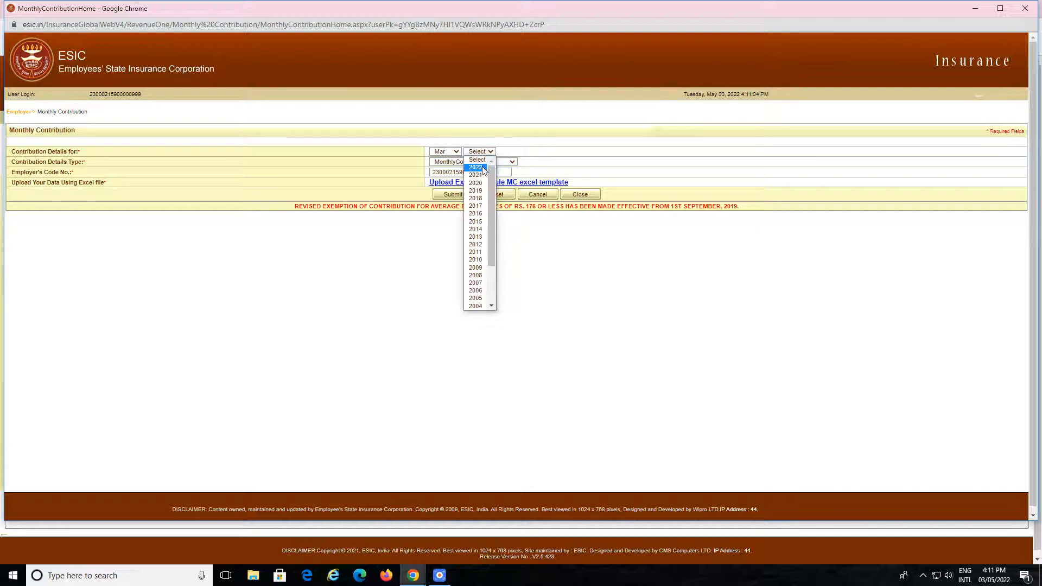
pyautogui.click(477, 168)
pyautogui.click(472, 163)
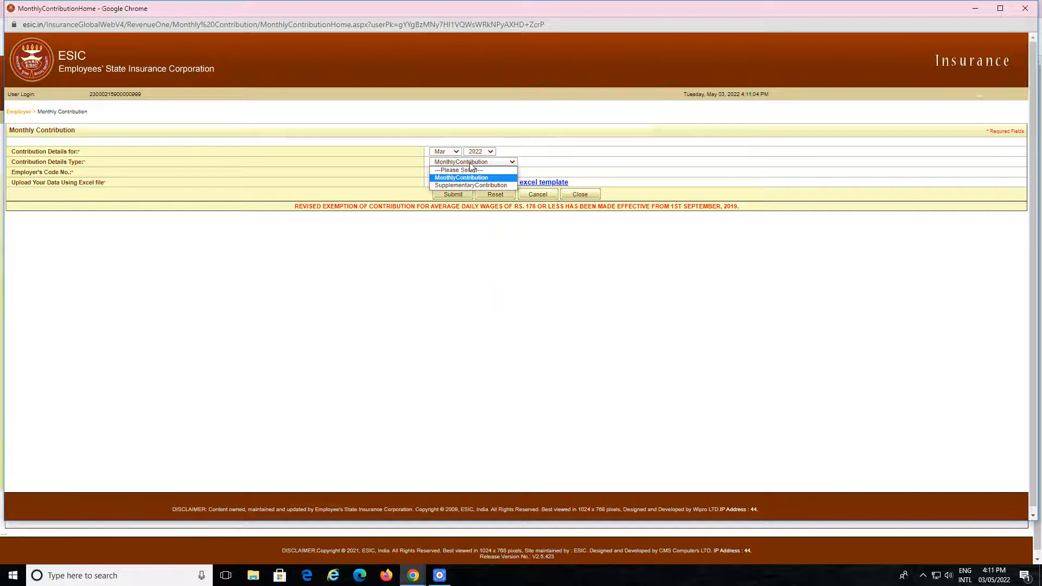
pyautogui.click(470, 180)
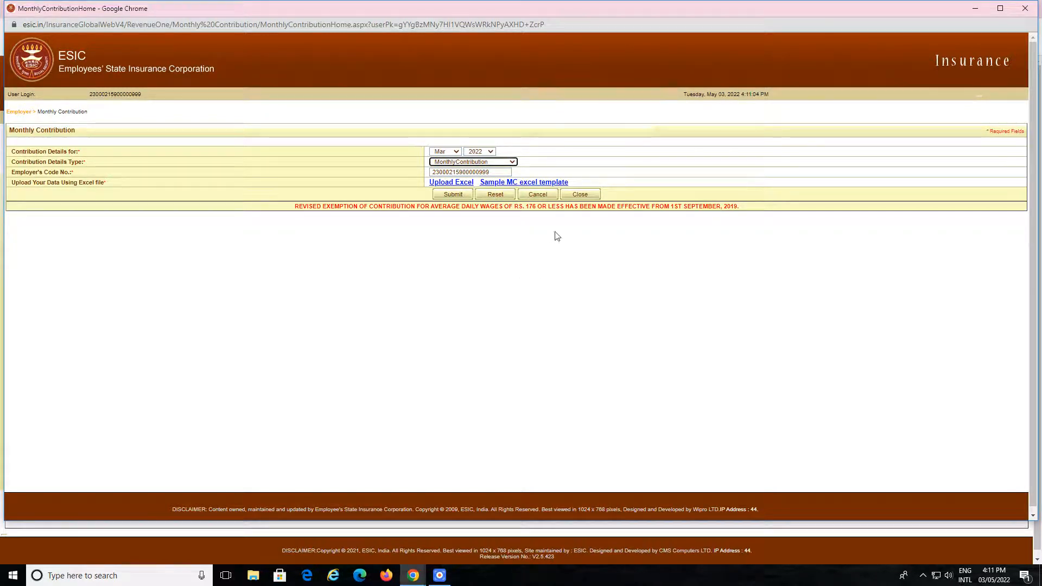
# Step: Download the sample MC Excel template and have it open in Excel when done
pyautogui.click(533, 184)
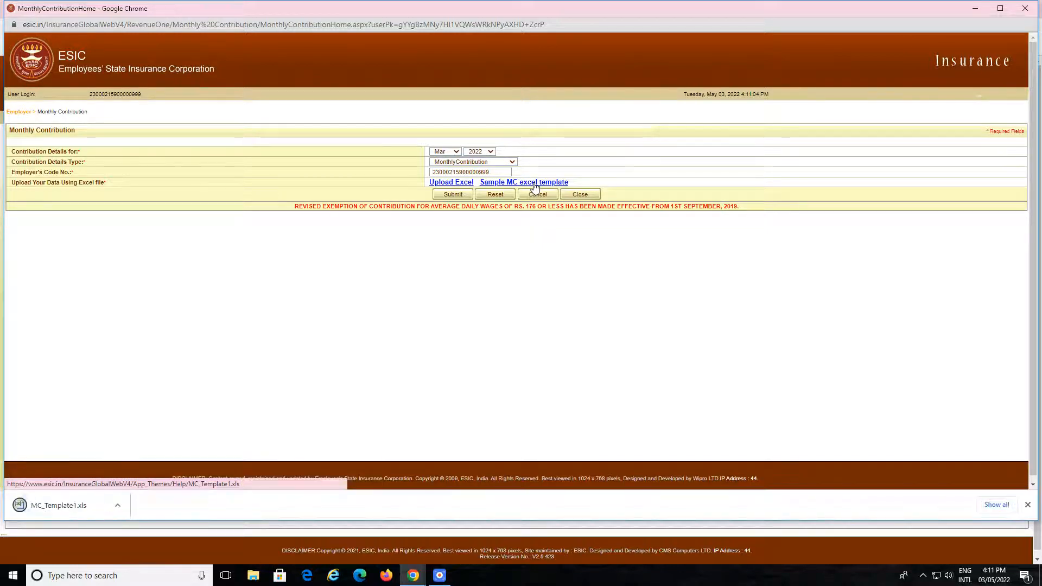
pyautogui.click(117, 506)
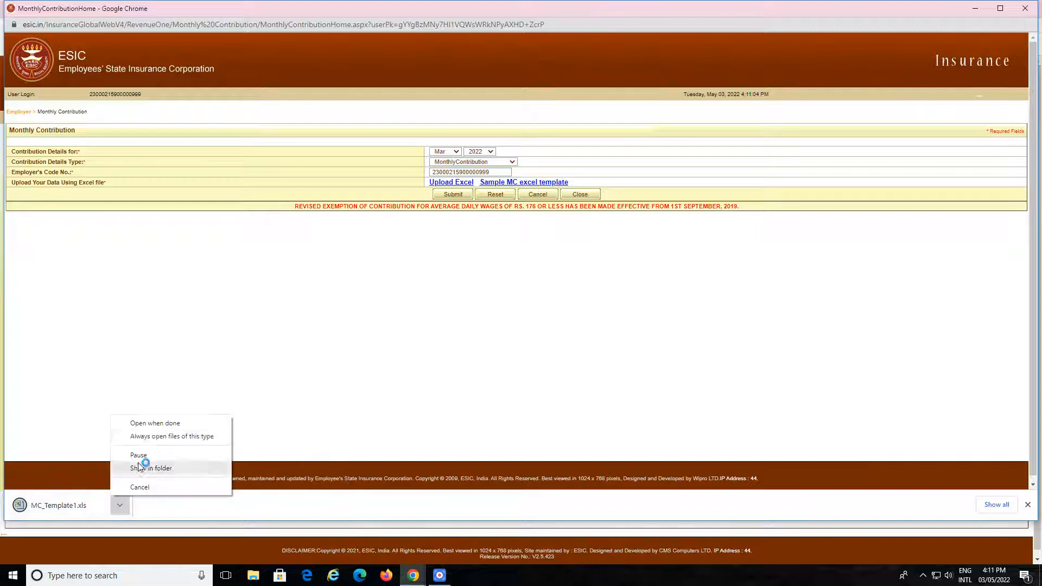
pyautogui.click(152, 428)
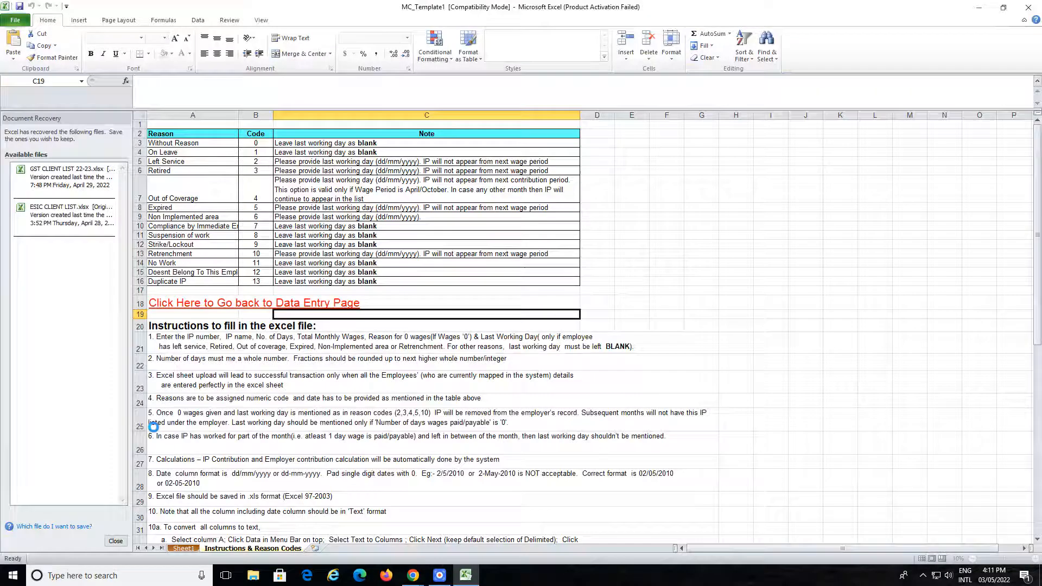
# Step: Dismiss the document recovery and Office activation prompts, and show the template's data entry sheet, Sheet1
pyautogui.click(116, 541)
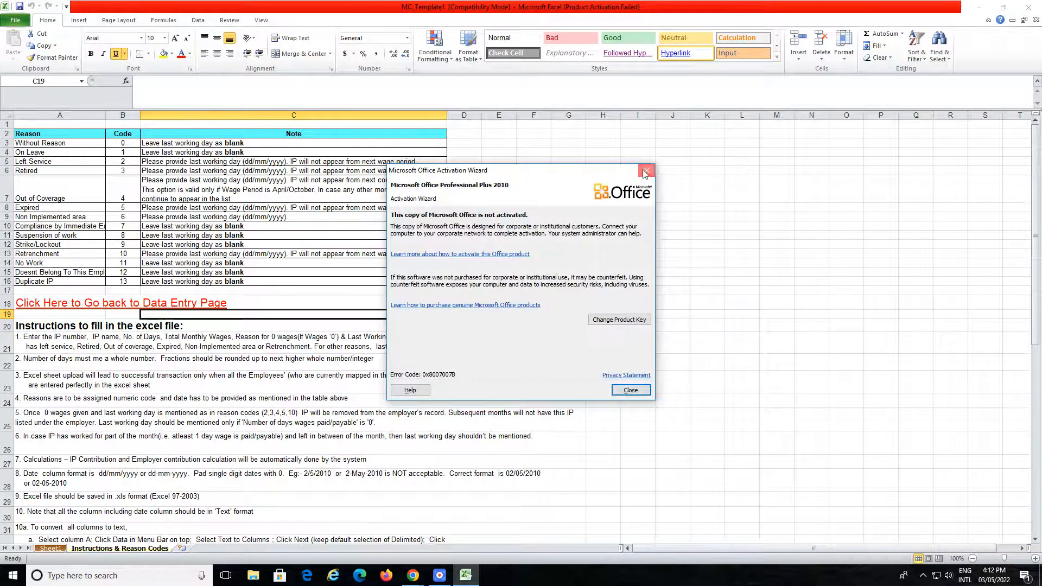
pyautogui.click(646, 170)
pyautogui.click(51, 548)
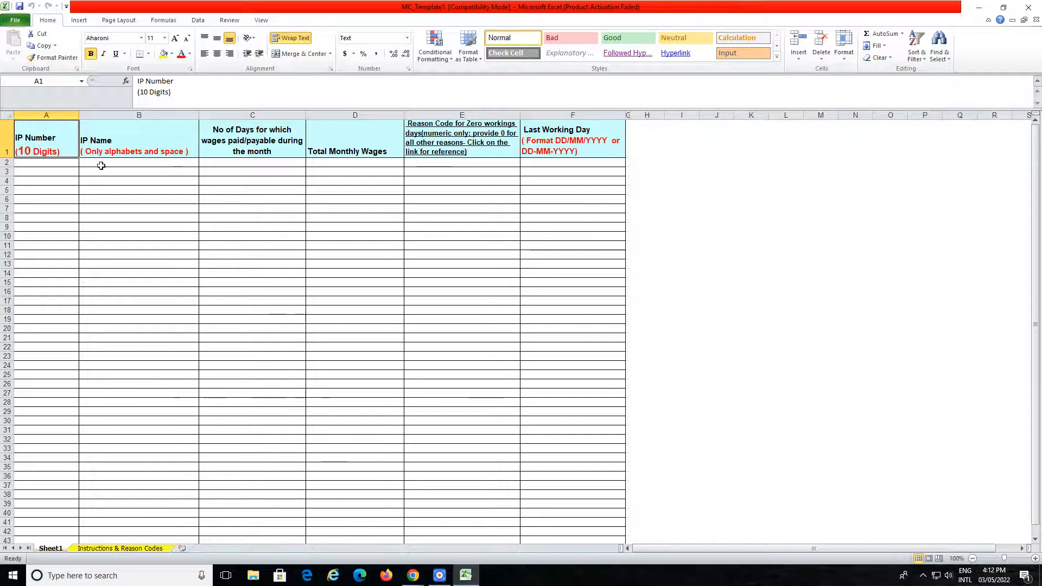
# Step: Examine the blank template's columns for paid days, total monthly wages, reason code and last working day
pyautogui.click(240, 161)
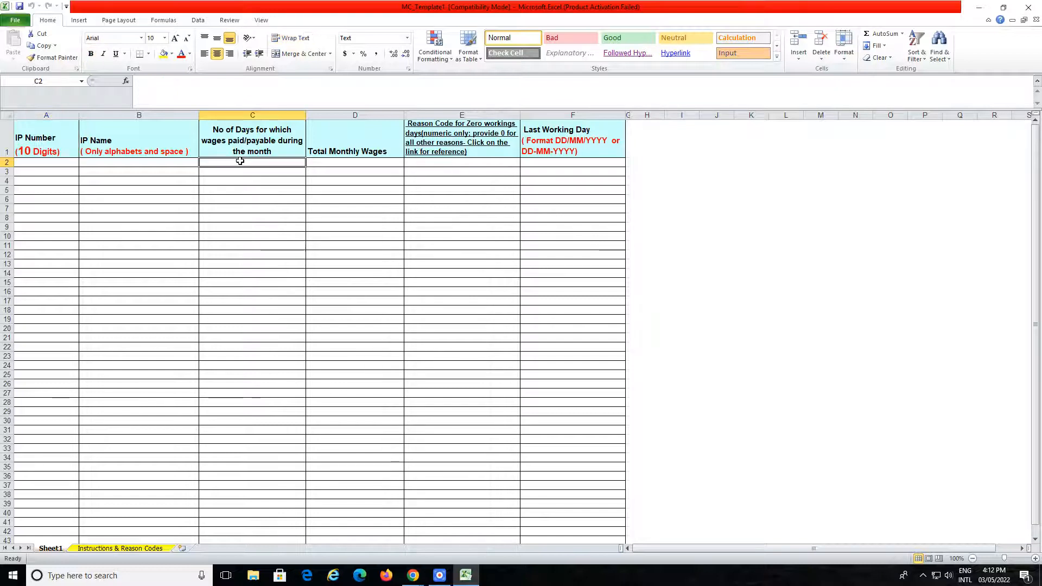
pyautogui.click(342, 163)
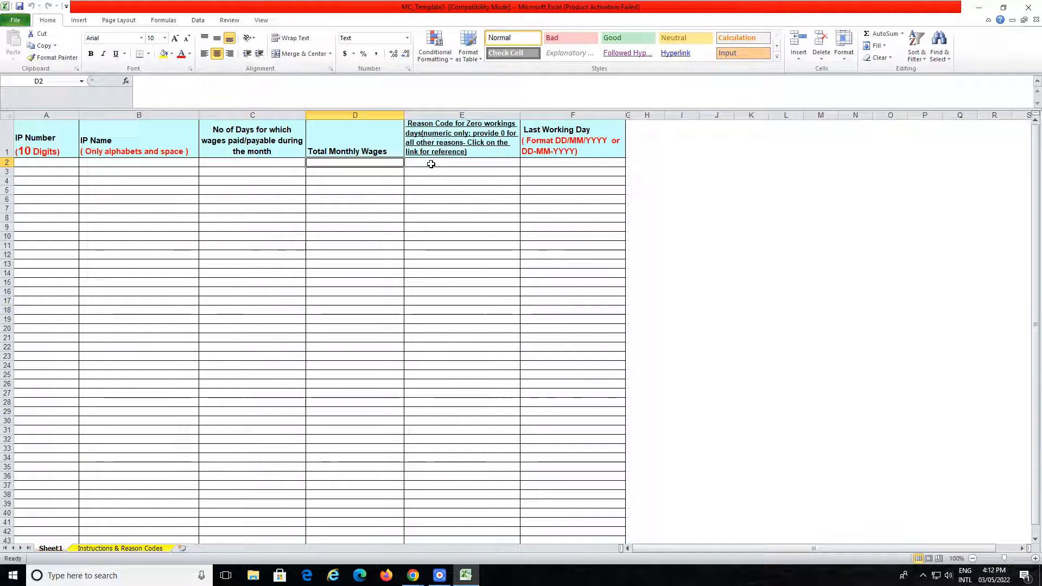
pyautogui.click(547, 164)
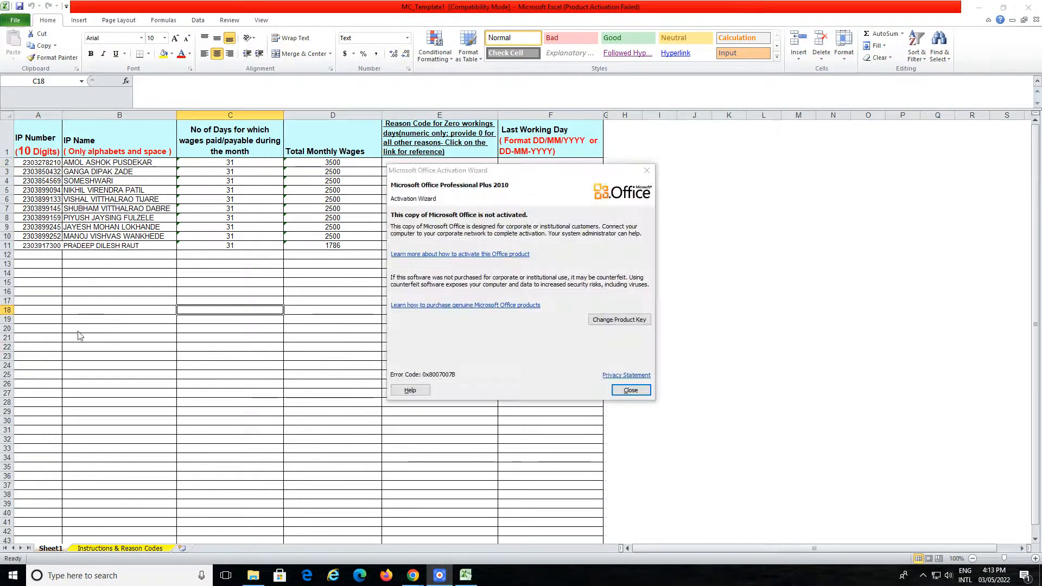
# Step: Close the activation wizard over the filled-in template and review its IP Number and IP Name entries in rows 2 to 11
pyautogui.click(647, 171)
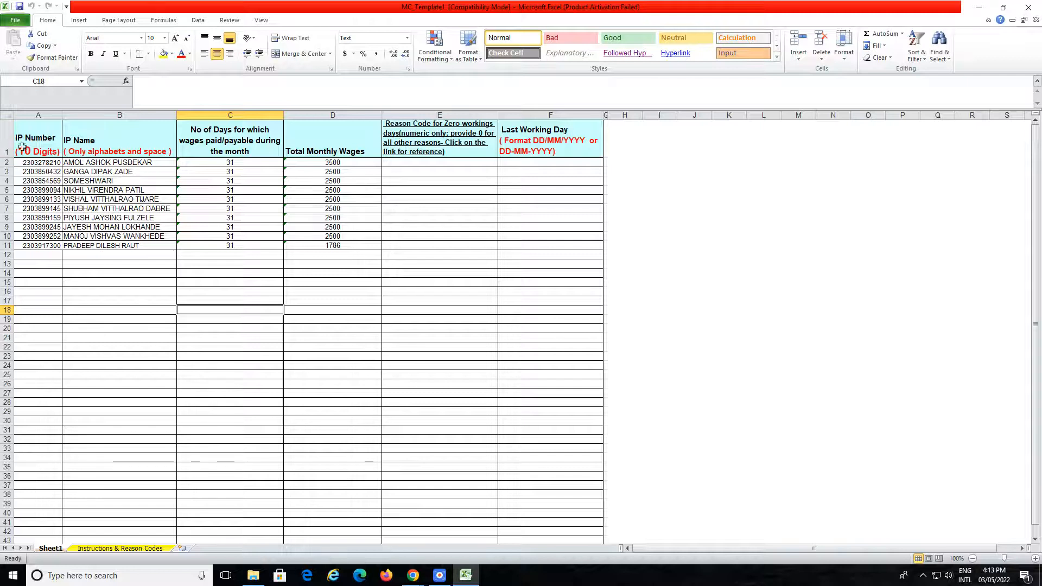
pyautogui.moveTo(40, 162); pyautogui.dragTo(40, 246)
pyautogui.moveTo(124, 162); pyautogui.dragTo(135, 241)
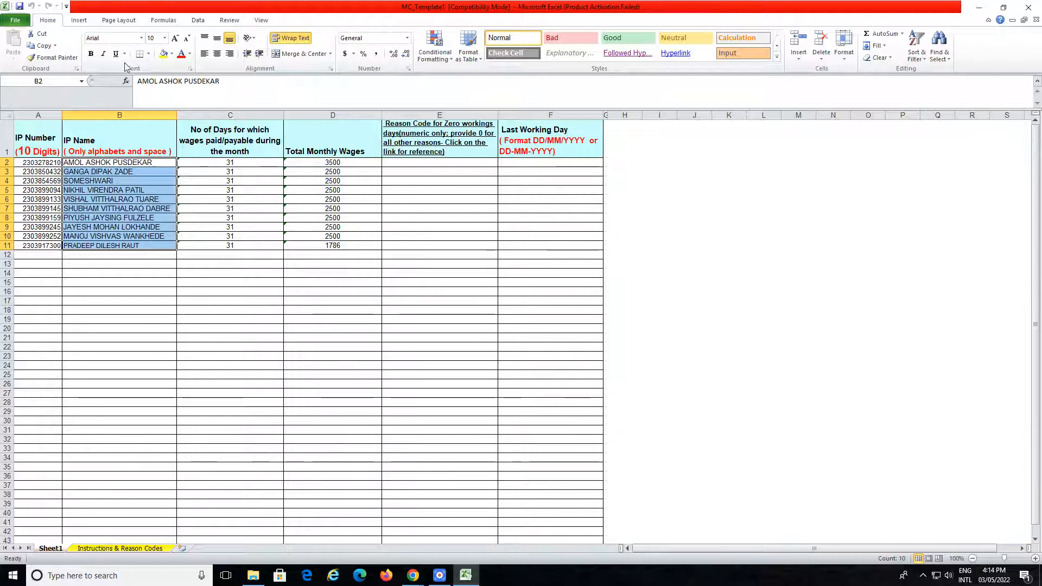
# Step: Check the code table on the Instructions & Reason Codes sheet against the Reason Code column of the employee rows on Sheet1
pyautogui.click(138, 543)
pyautogui.scroll(6, 121, 508)
pyautogui.scroll(2, 120, 508)
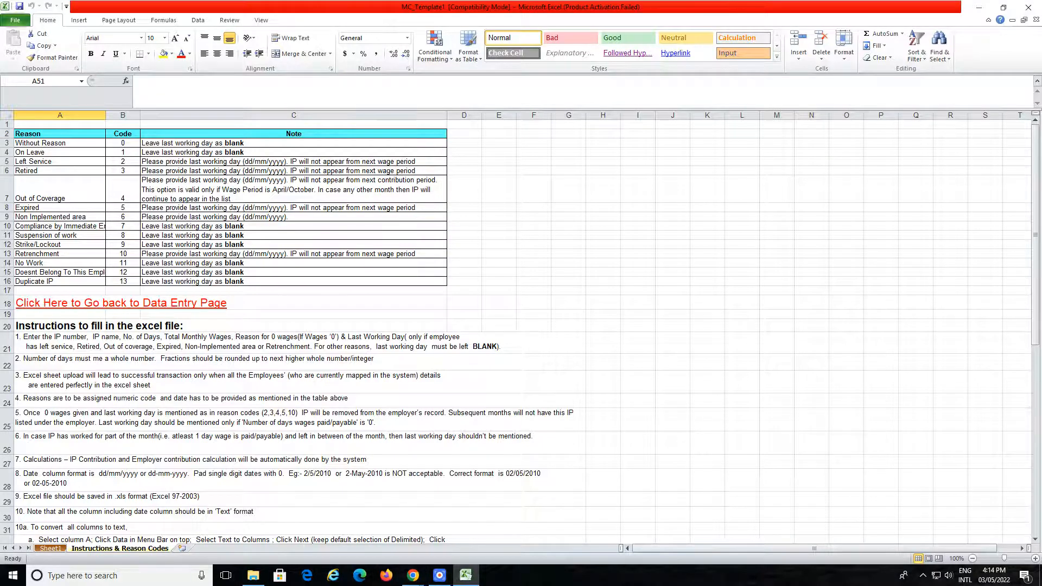
pyautogui.click(51, 548)
pyautogui.click(439, 171)
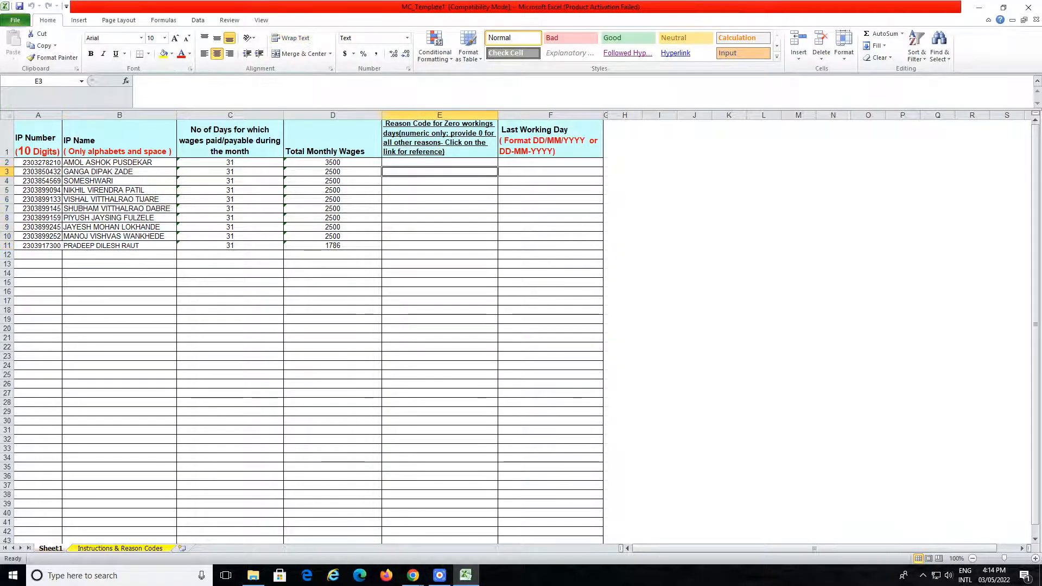
pyautogui.click(440, 163)
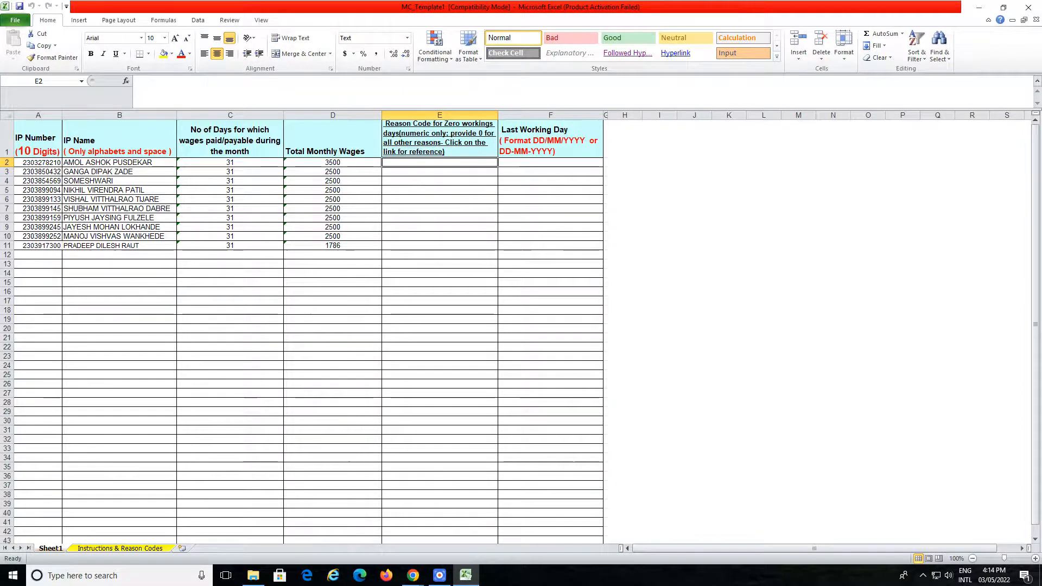
pyautogui.click(120, 548)
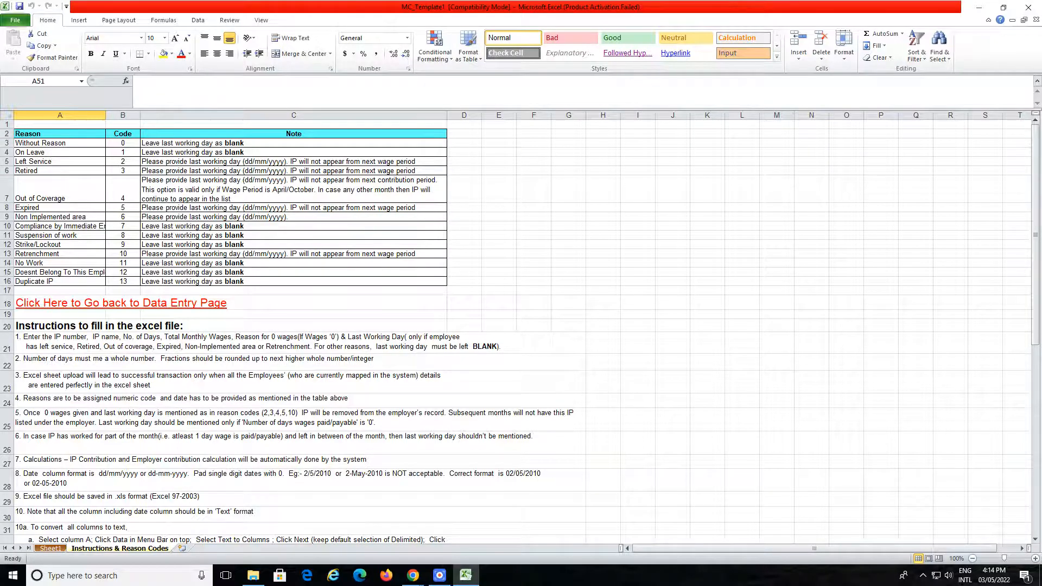
pyautogui.click(51, 548)
pyautogui.click(440, 190)
pyautogui.doubleClick(440, 171)
pyautogui.click(440, 163)
pyautogui.doubleClick(440, 162)
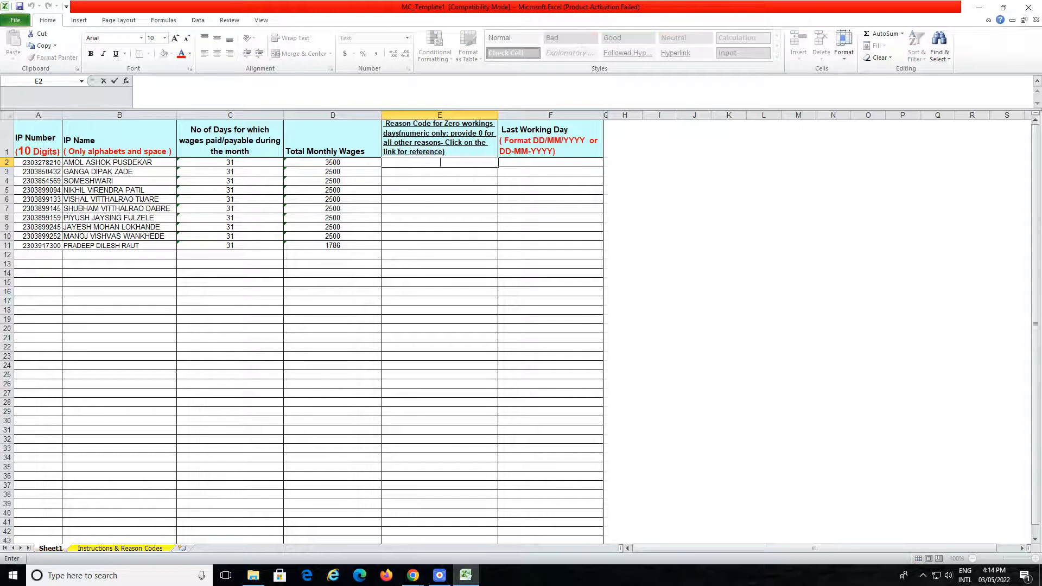
# Step: Read the instructions for filling in the file below the reason code table, and return to Sheet1
pyautogui.click(120, 548)
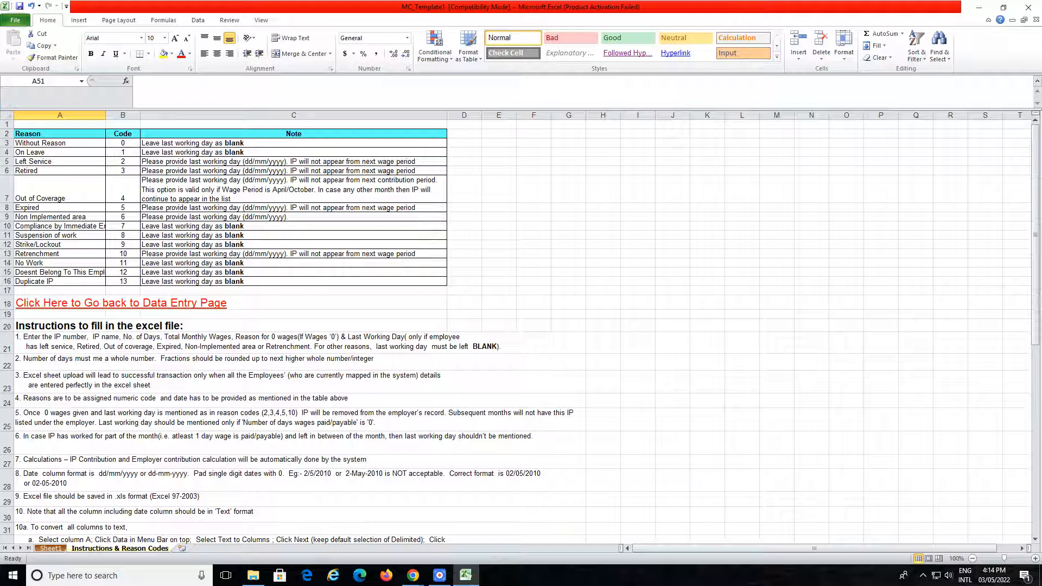
pyautogui.scroll(-3, 516, 326)
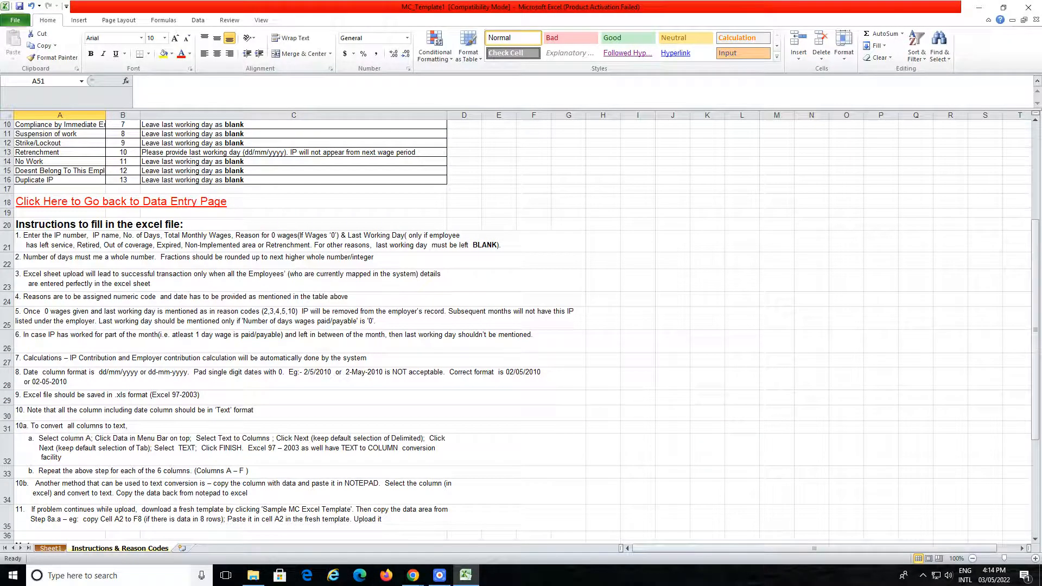
pyautogui.click(51, 548)
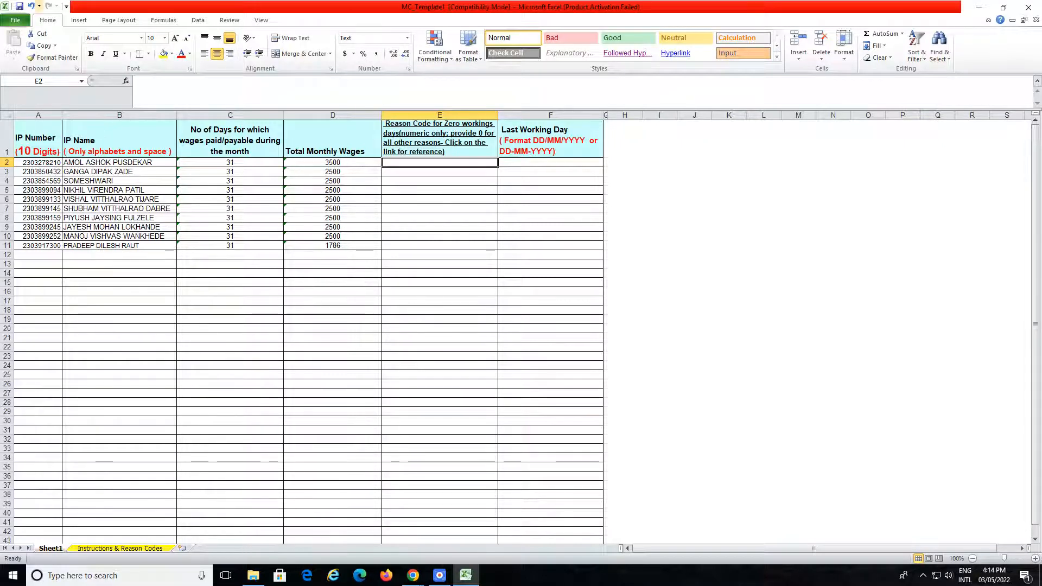
# Step: Save the filled MC_Template1 workbook in its Excel 97-2003 format, accepting the compatibility notice, and close it
pyautogui.hotkey('ctrl', 's')
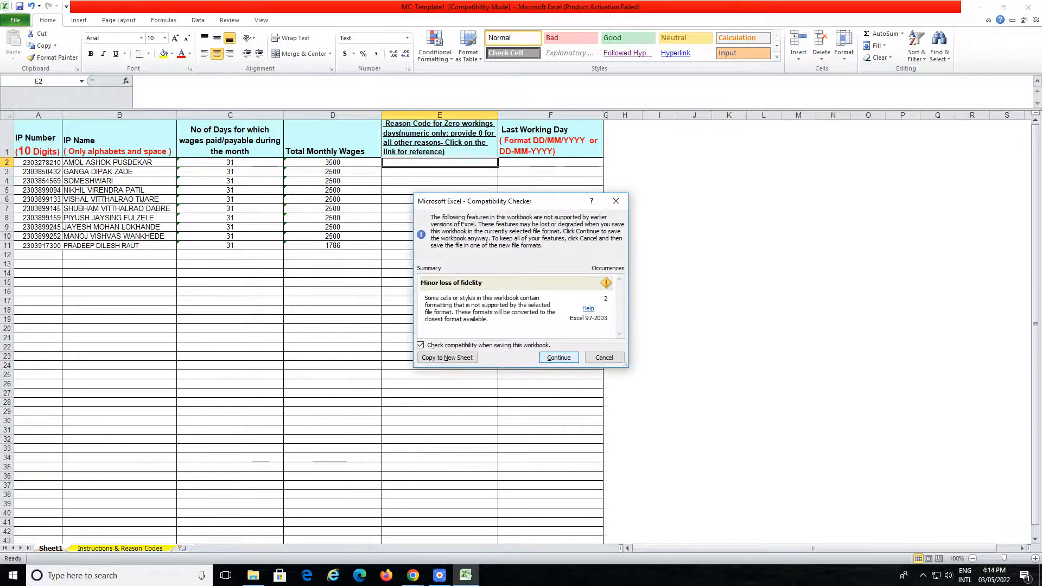
pyautogui.press('Return')
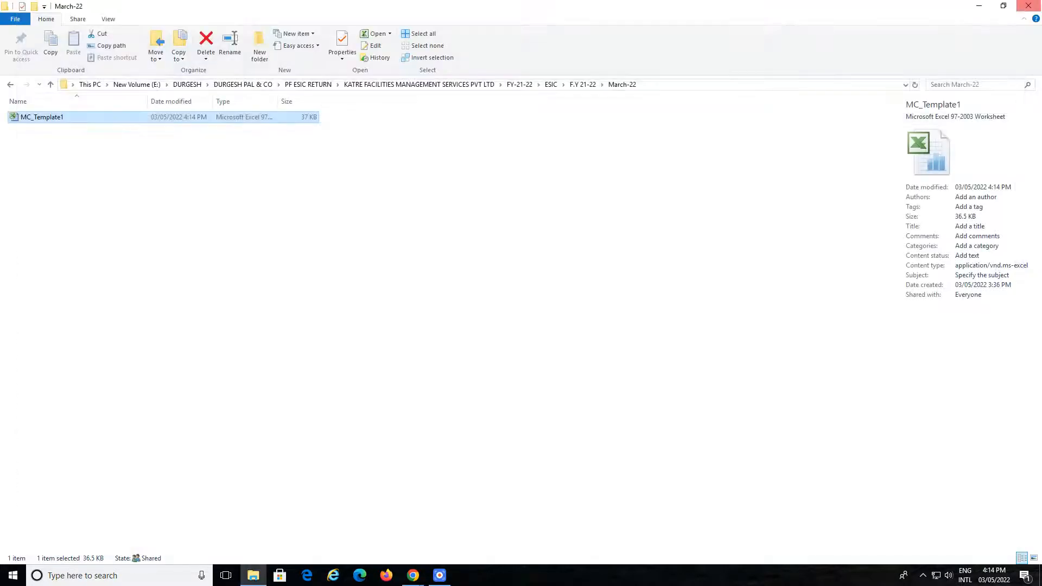
# Step: Switch to the ESIC portal, open the monthly contribution filing, set the period to Mar 2022, and open its Excel upload page
pyautogui.click(413, 575)
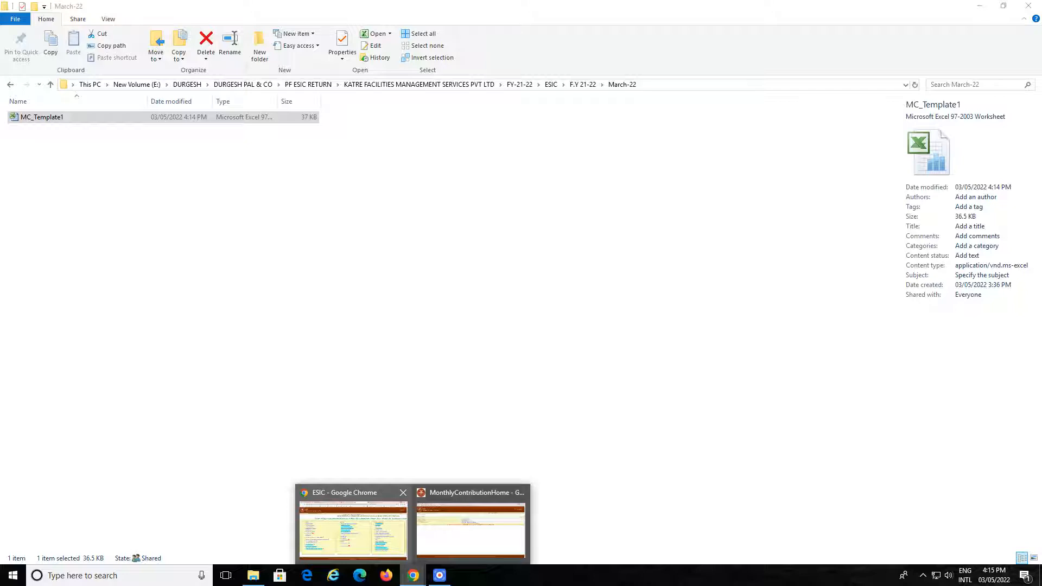
pyautogui.click(353, 529)
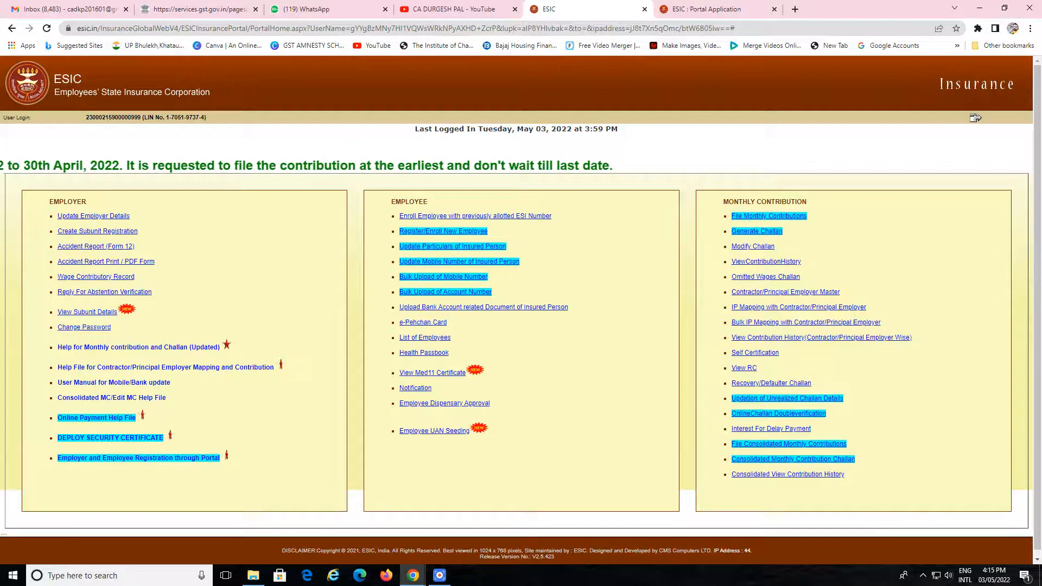
pyautogui.click(769, 216)
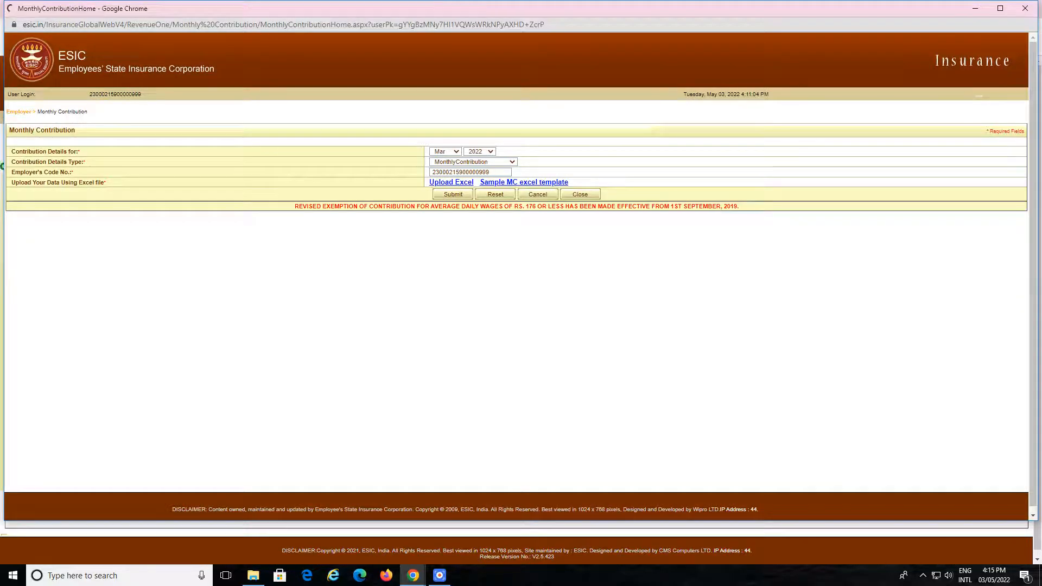
pyautogui.press('Return')
pyautogui.click(446, 151)
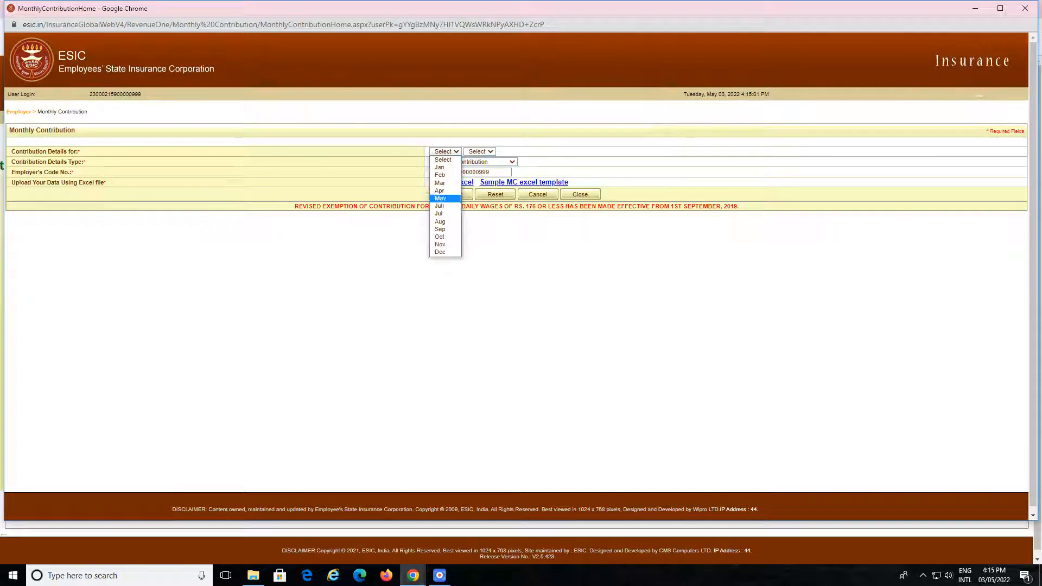
pyautogui.click(439, 183)
pyautogui.click(480, 152)
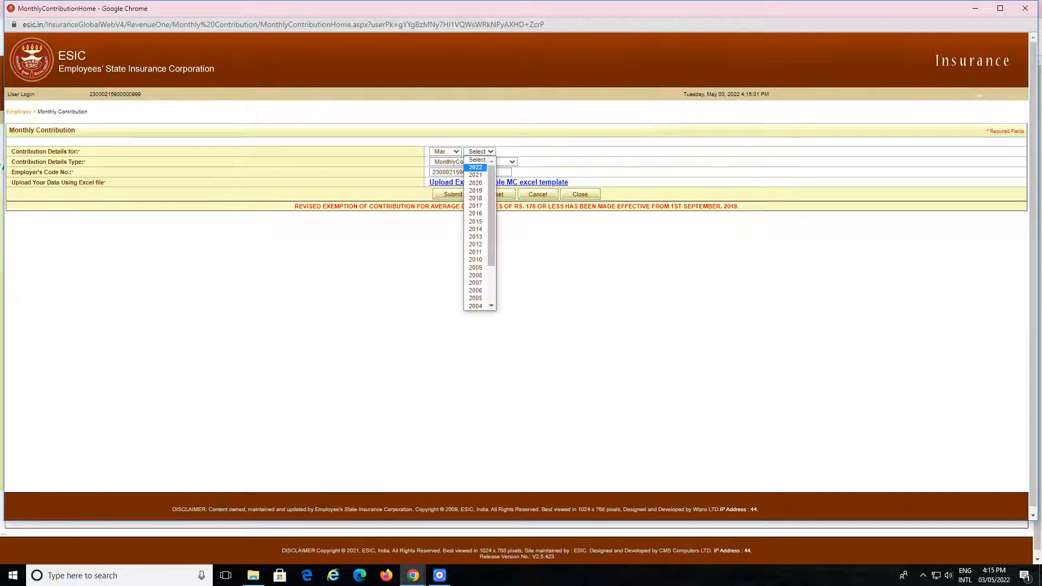
pyautogui.press('Return')
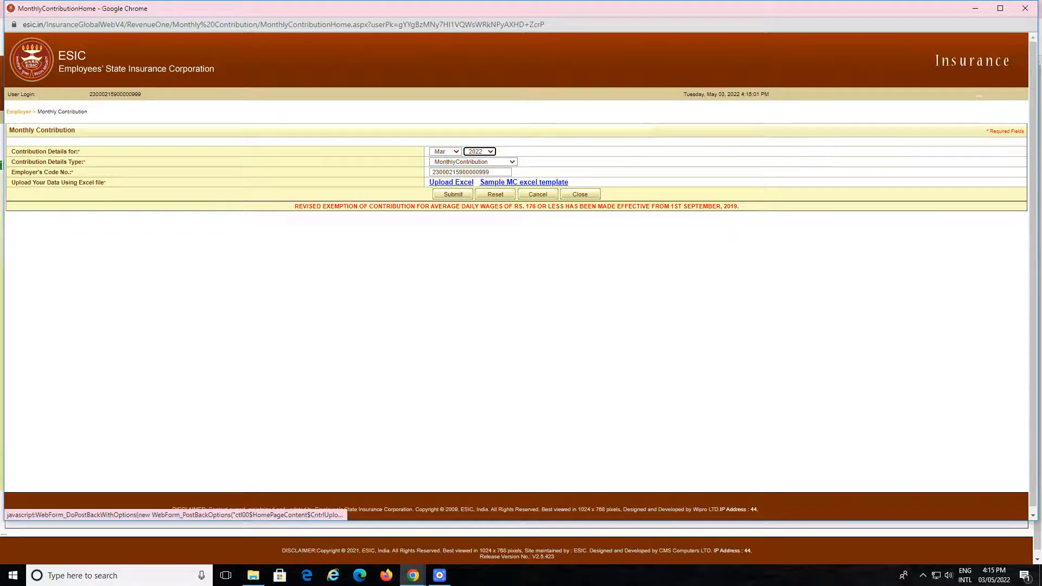
pyautogui.click(451, 182)
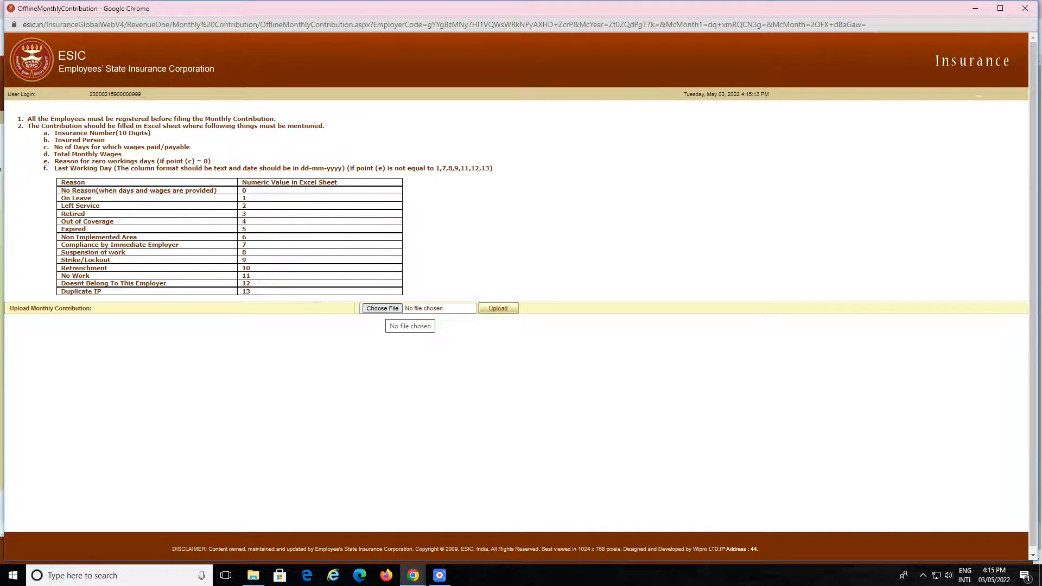
# Step: Choose MC_Template1 from the ESIC F.Y 21-22 March-22 folder and upload it as the monthly contribution, accepting the do-not-refresh notice
pyautogui.click(382, 308)
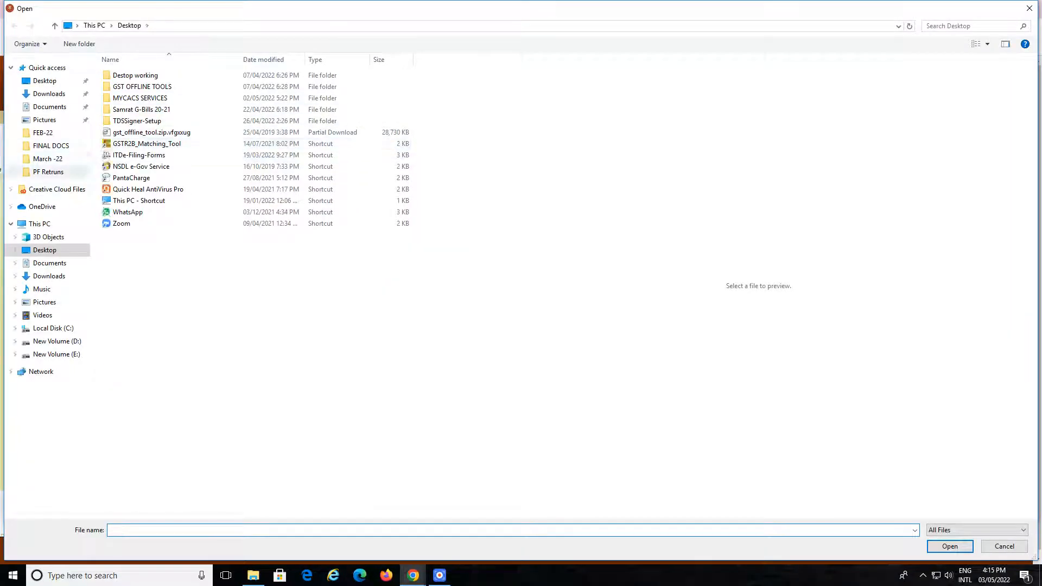
pyautogui.click(47, 159)
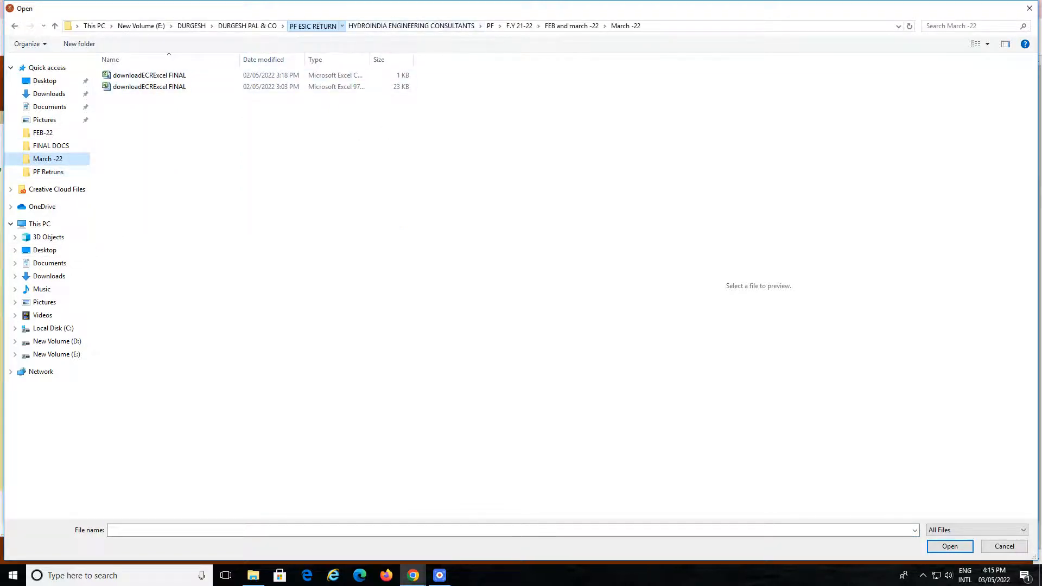
pyautogui.click(313, 26)
pyautogui.doubleClick(173, 87)
pyautogui.doubleClick(172, 76)
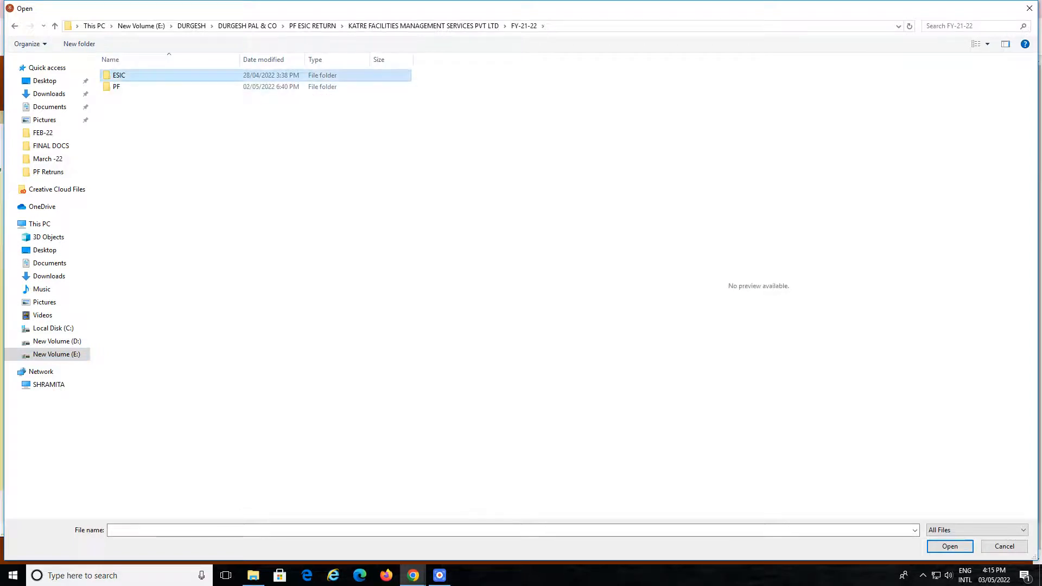
pyautogui.doubleClick(172, 76)
pyautogui.doubleClick(172, 76)
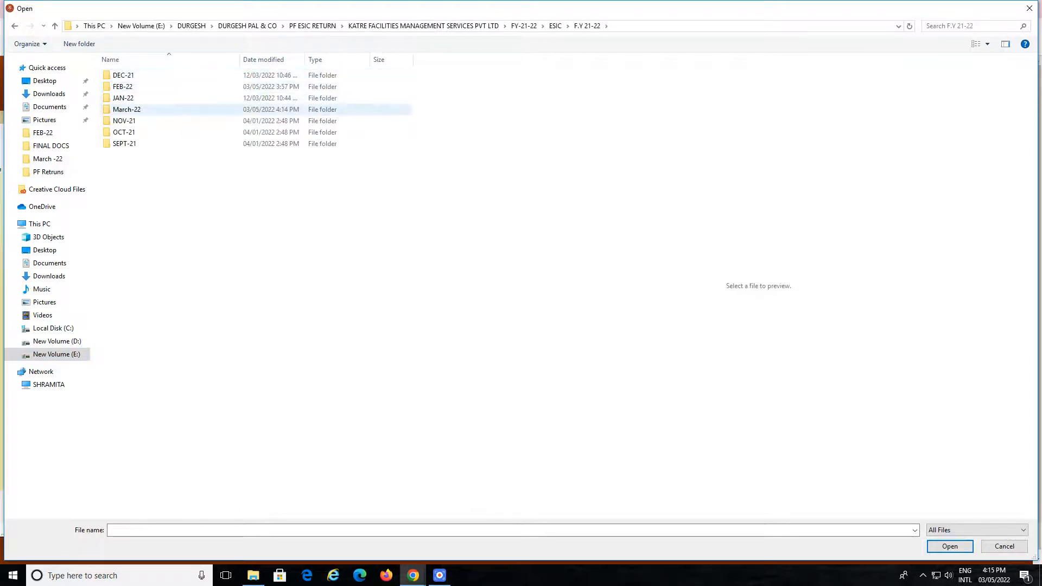
pyautogui.doubleClick(141, 109)
pyautogui.click(141, 75)
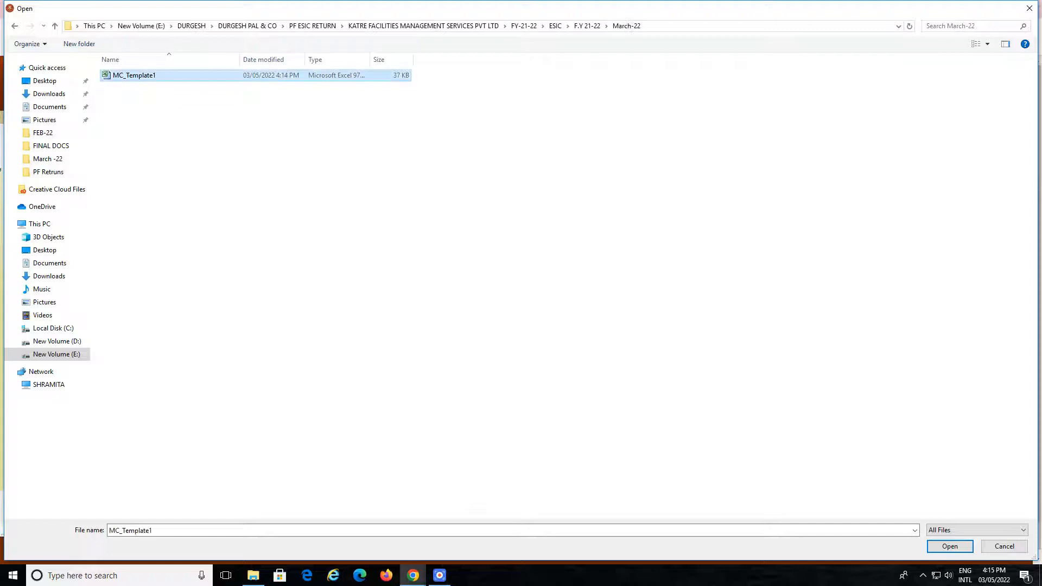
pyautogui.click(950, 546)
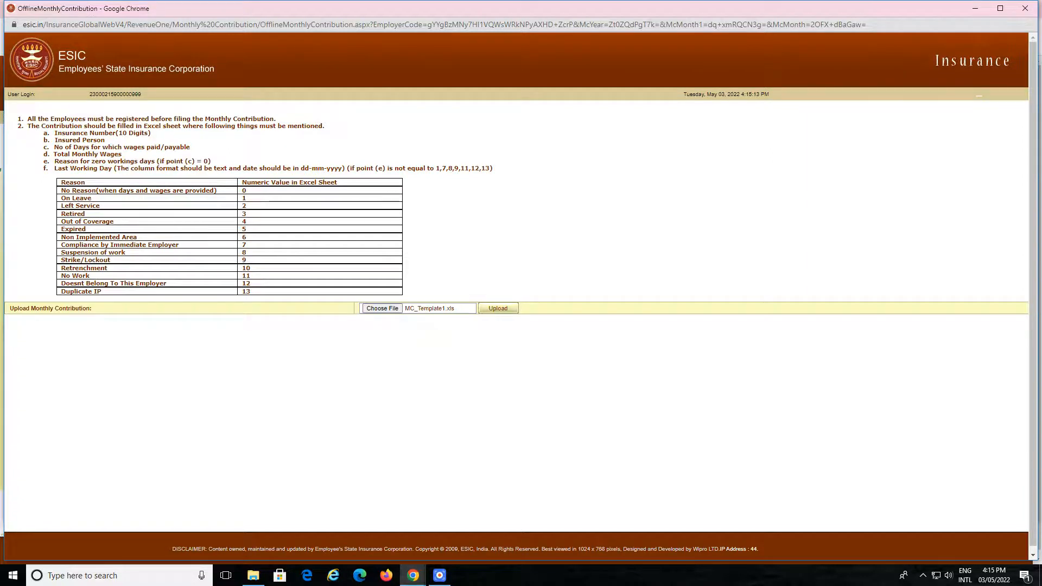
pyautogui.click(498, 308)
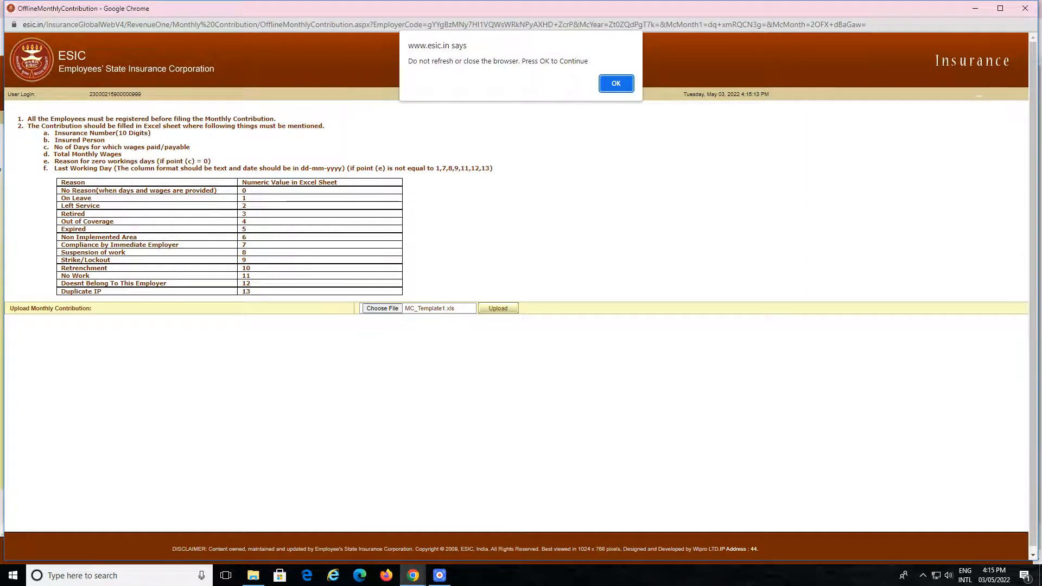
pyautogui.press('Return')
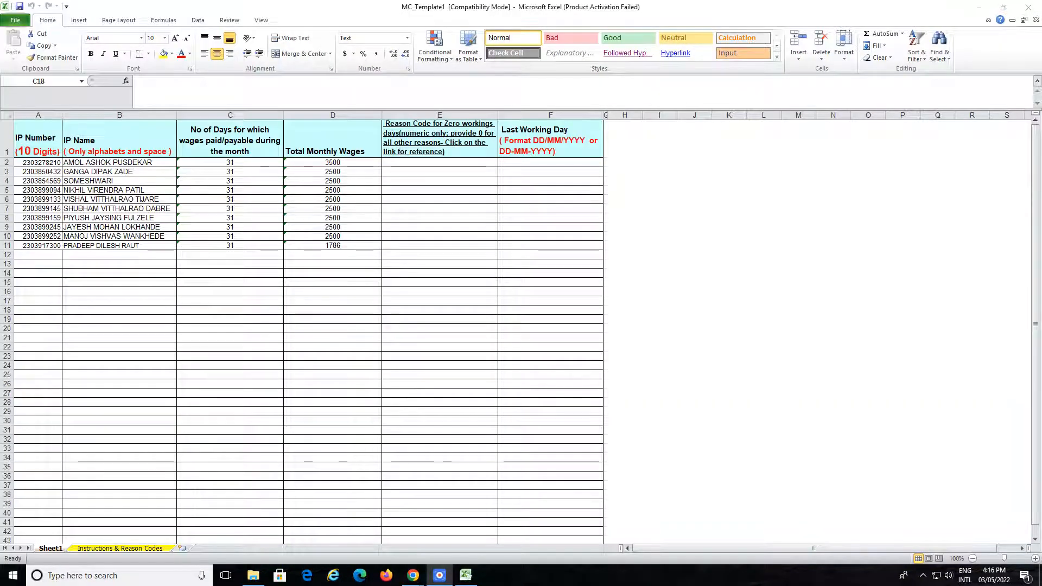
# Step: Check the Total Monthly Wages entries of the employees in rows 2 to 11 of the template
pyautogui.click(230, 309)
pyautogui.moveTo(333, 162); pyautogui.dragTo(333, 246)
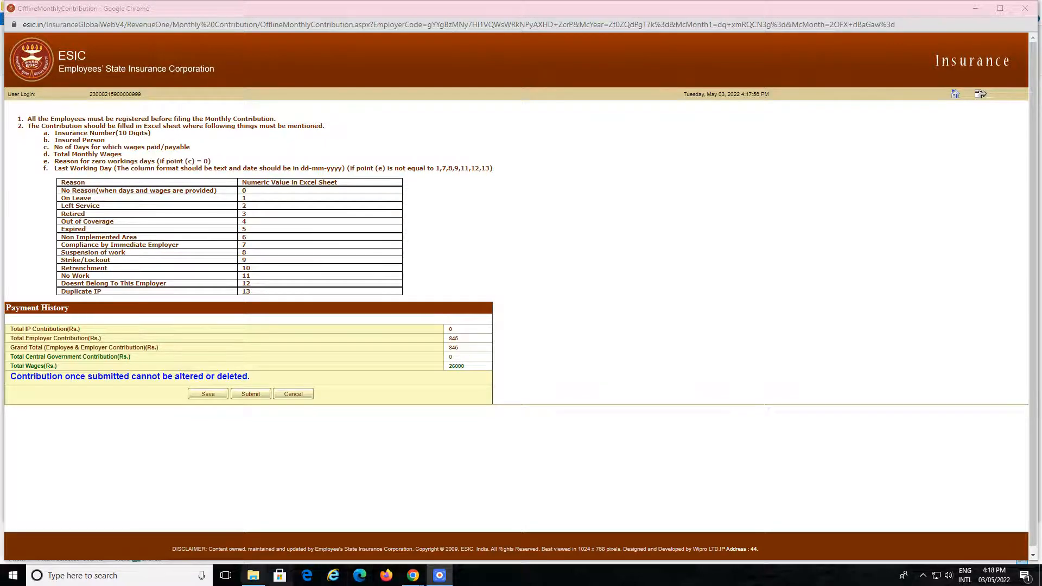
# Step: Reopen MC_Template1 from the March-22 folder and select the wages in D2:D11 for comparison with the portal's total wages
pyautogui.click(253, 575)
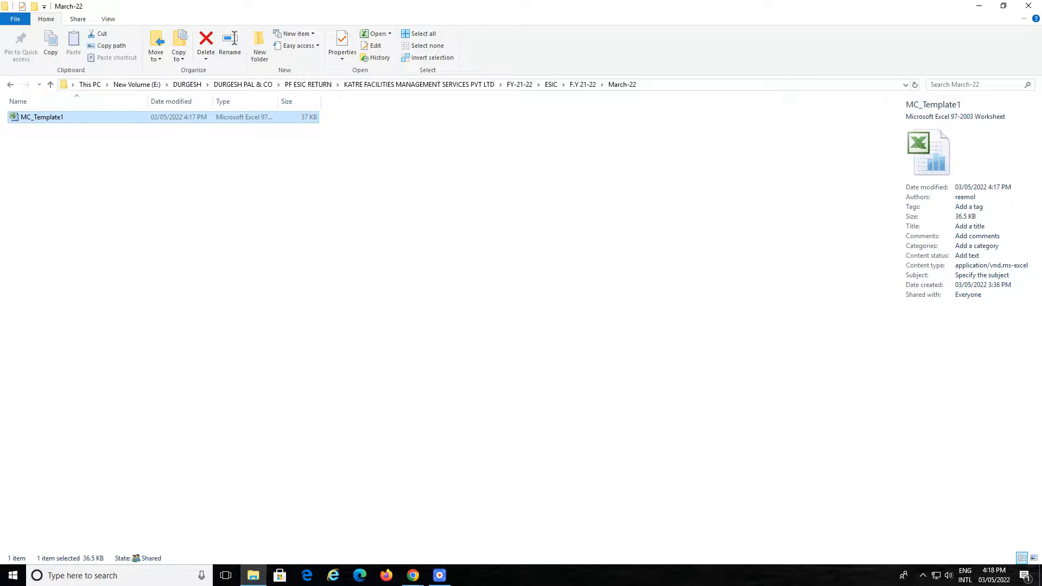
pyautogui.doubleClick(42, 117)
pyautogui.click(332, 163)
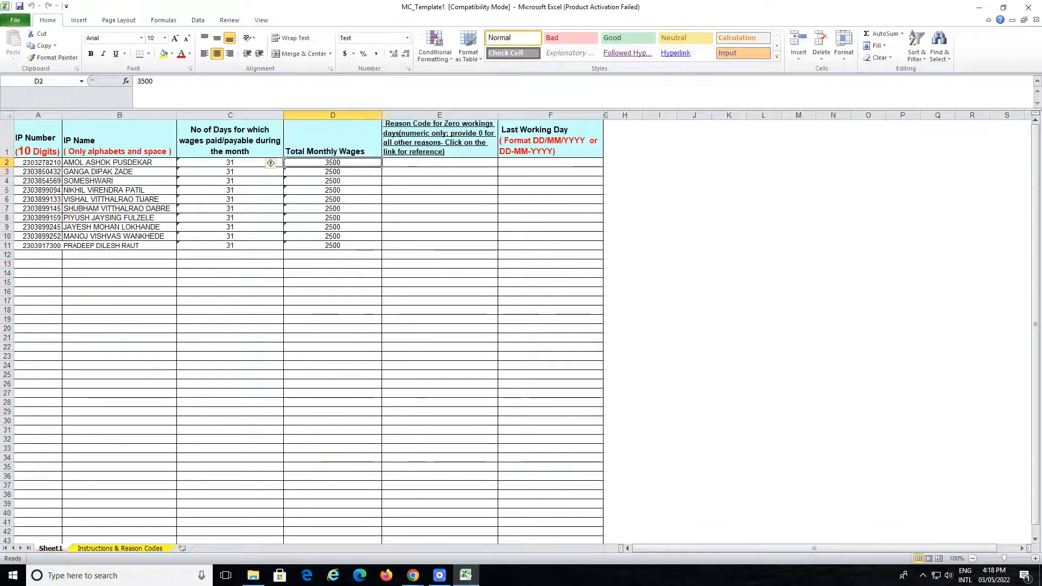
pyautogui.hotkey('shift', 'Down')
pyautogui.hotkey('shift', 'Down')
pyautogui.hotkey('shift', 'Down')
pyautogui.hotkey('shift', 'Down')
pyautogui.hotkey('shift', 'Down')
pyautogui.hotkey('shift', 'Down')
pyautogui.hotkey('shift', 'Down')
pyautogui.hotkey('shift', 'Down')
pyautogui.hotkey('shift', 'Down')
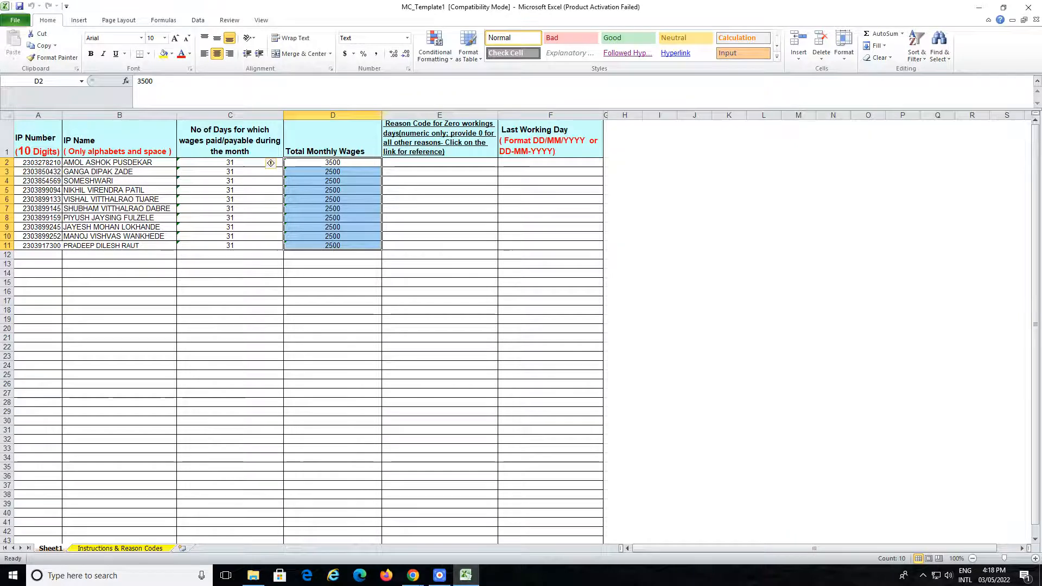
# Step: Return to the OfflineMonthlyContribution window in Chrome, download the Verify Excel copy of the uploaded data, and open it
pyautogui.click(413, 575)
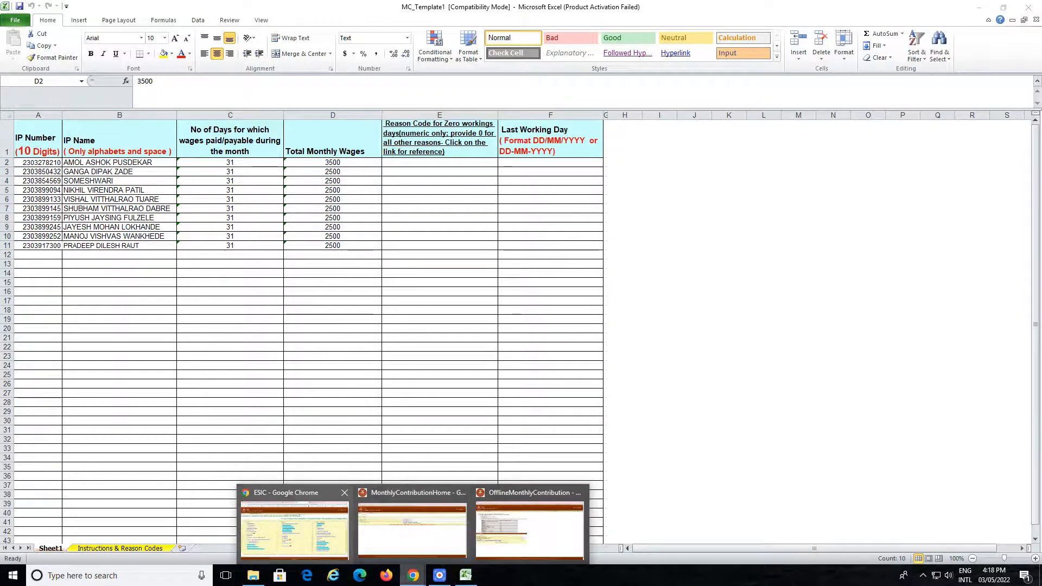
pyautogui.click(412, 527)
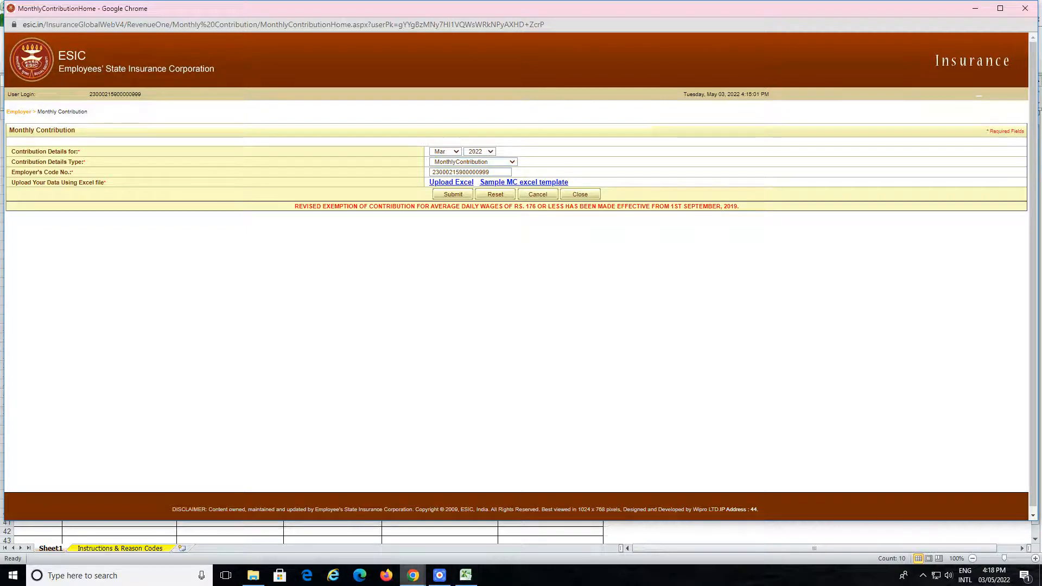
pyautogui.click(413, 575)
pyautogui.click(529, 529)
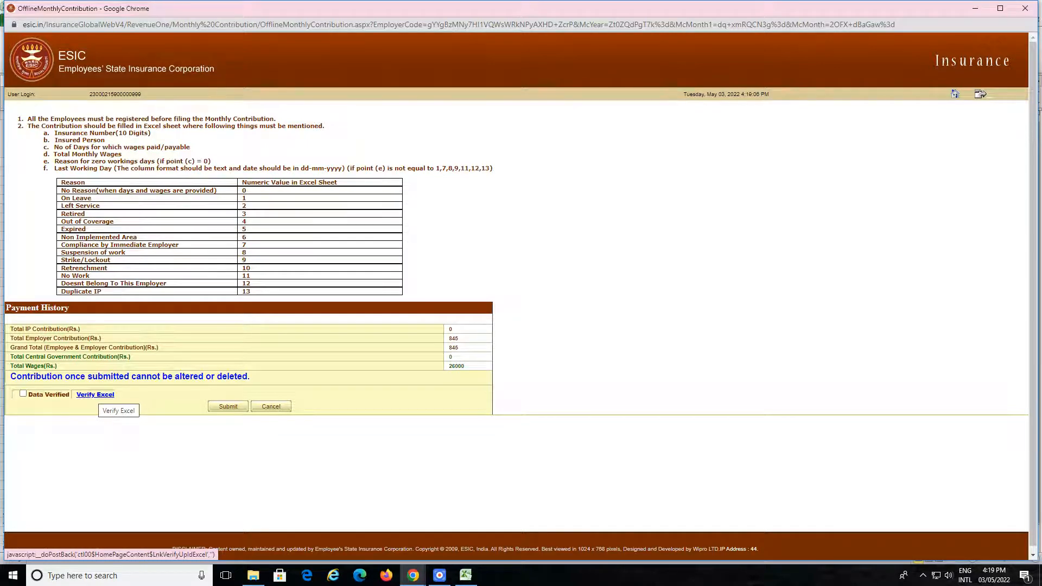
pyautogui.click(95, 395)
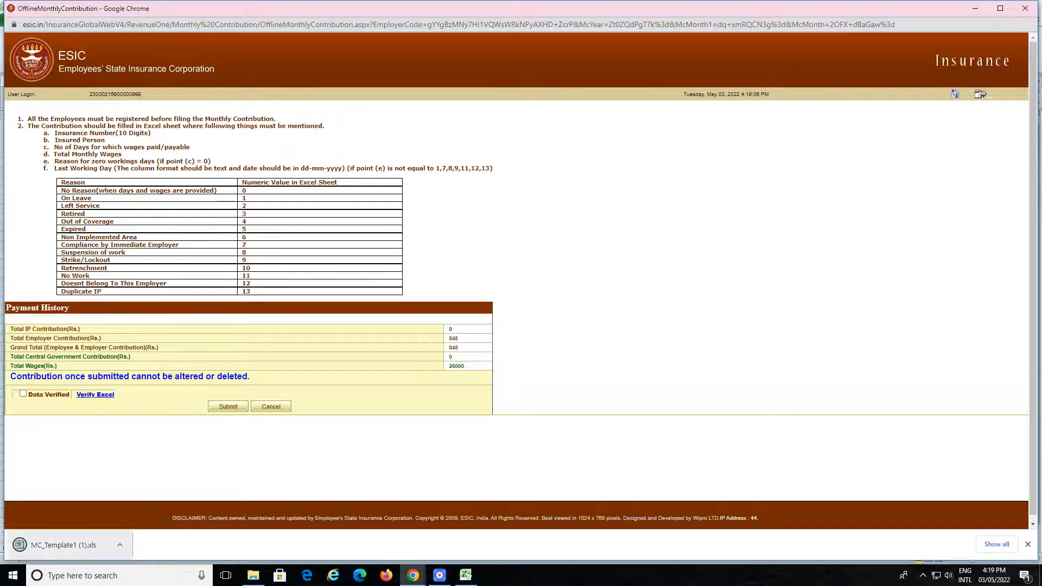
pyautogui.click(65, 545)
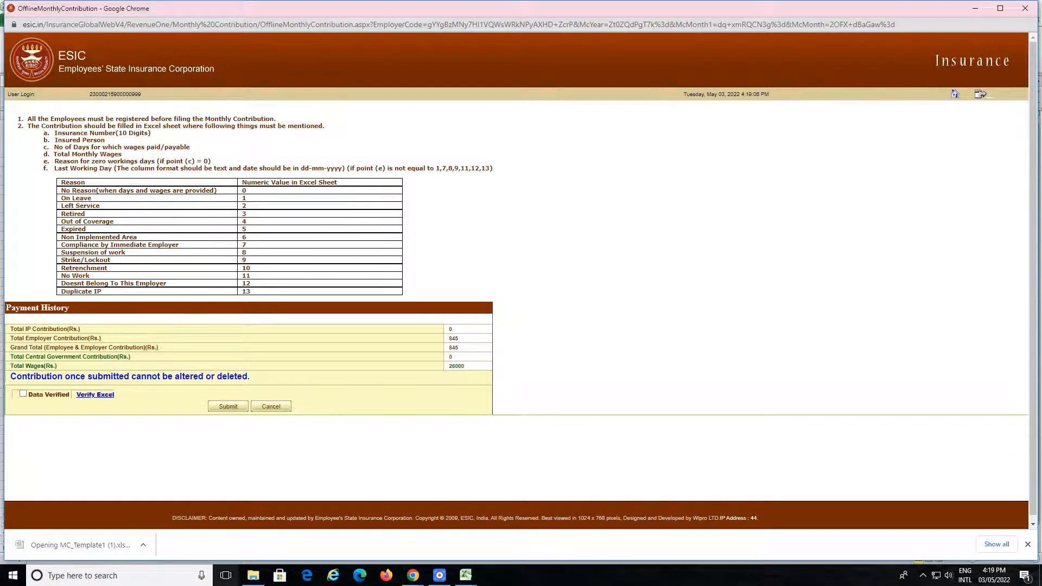
# Step: Review the Total Monthly Wages in D2:D11 of the downloaded MC_Template1 (1) workbook and close it
pyautogui.click(466, 575)
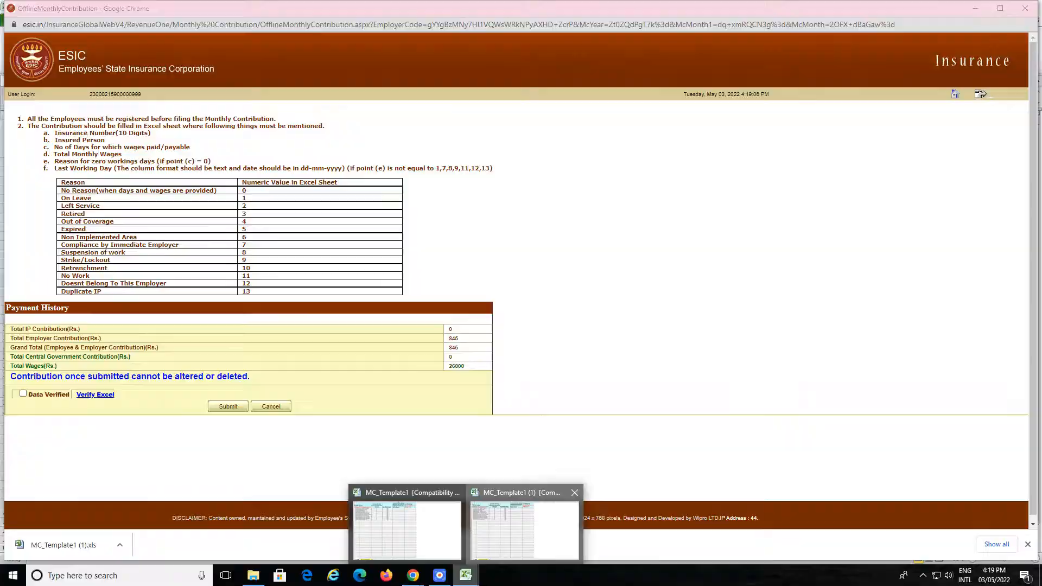
pyautogui.click(524, 530)
pyautogui.click(332, 374)
pyautogui.moveTo(333, 162); pyautogui.dragTo(333, 246)
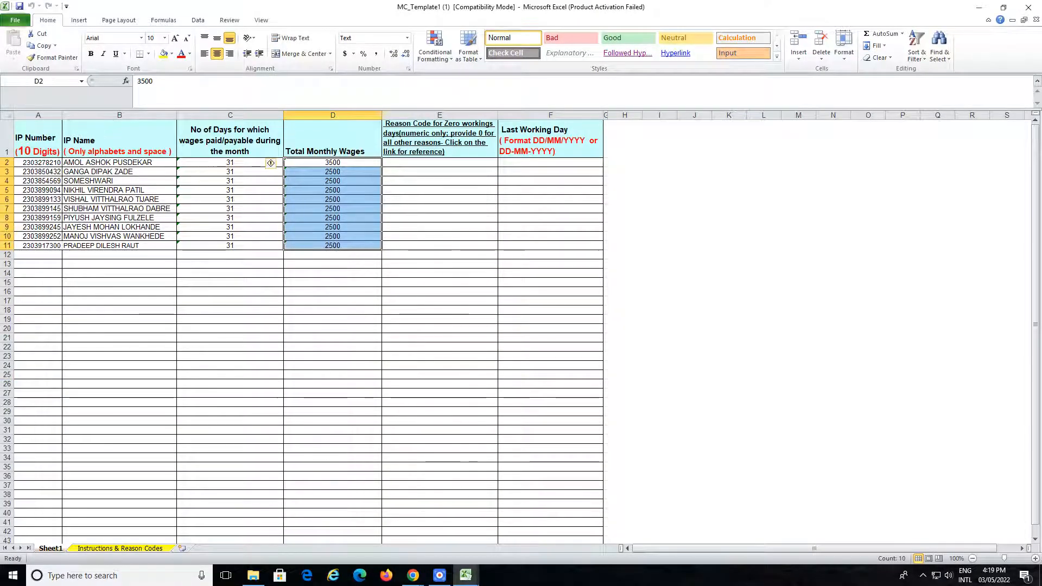
pyautogui.click(624, 448)
pyautogui.click(1028, 8)
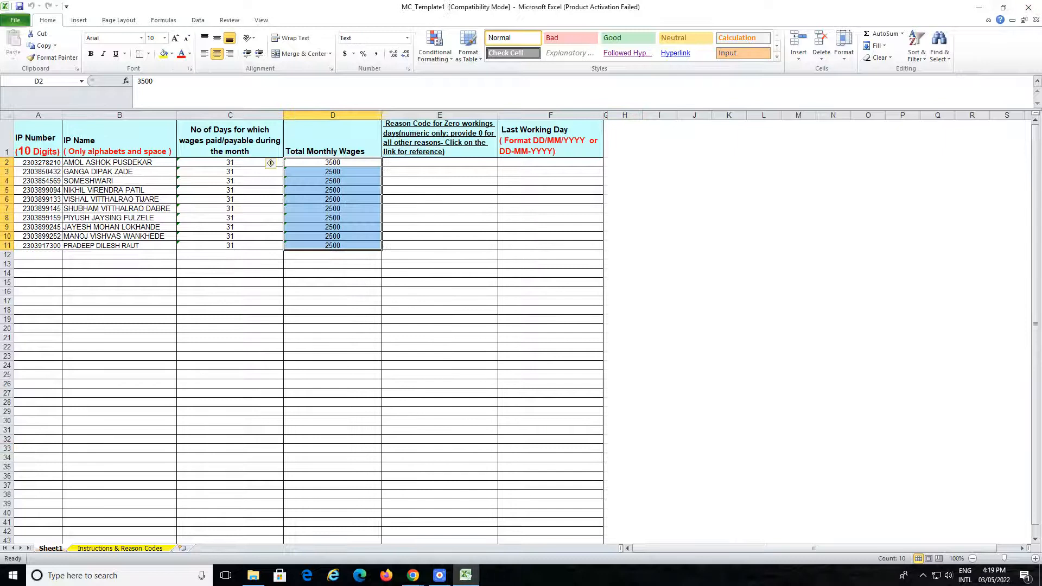
# Step: Return to the OfflineMonthlyContribution window, mark the data as verified, and submit the contribution, accepting both notices
pyautogui.click(414, 575)
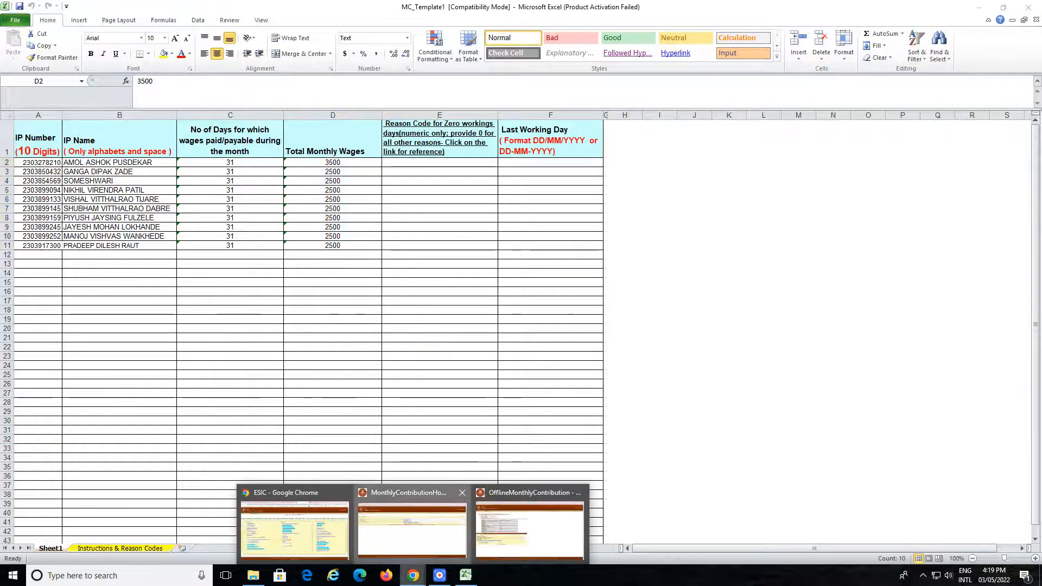
pyautogui.click(412, 527)
pyautogui.click(414, 575)
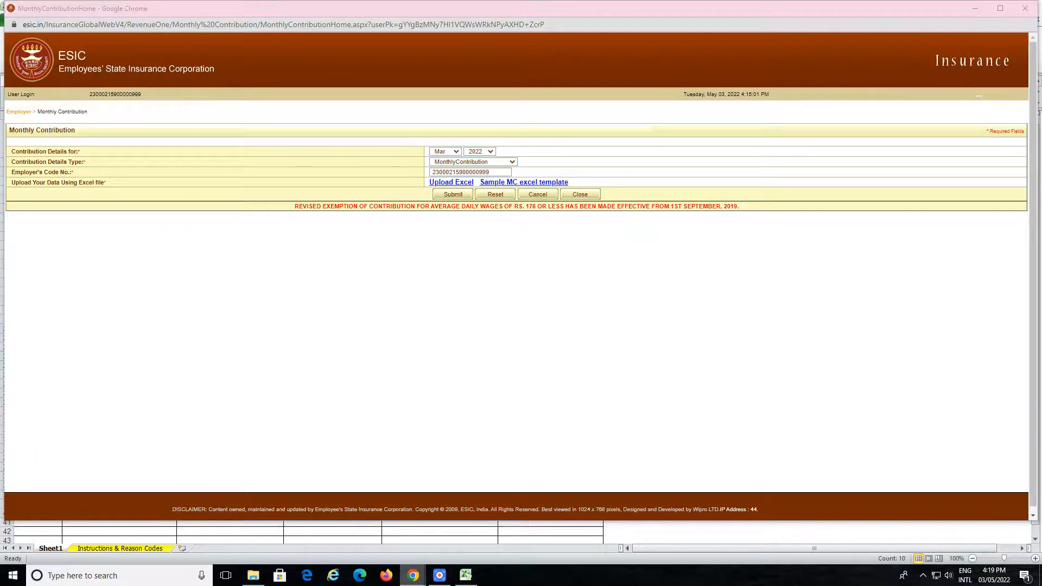
pyautogui.click(529, 529)
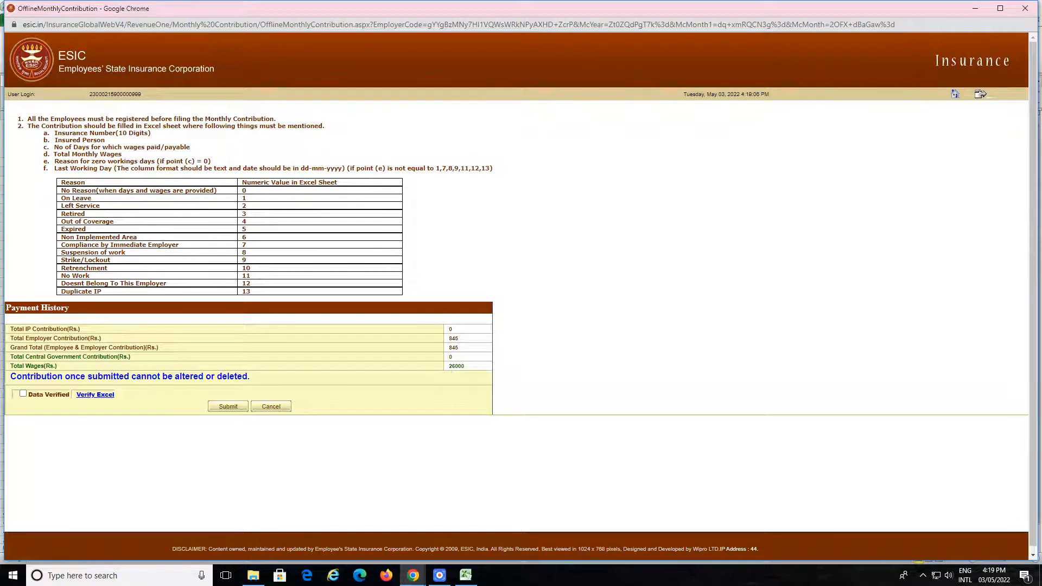
pyautogui.click(23, 394)
pyautogui.click(228, 407)
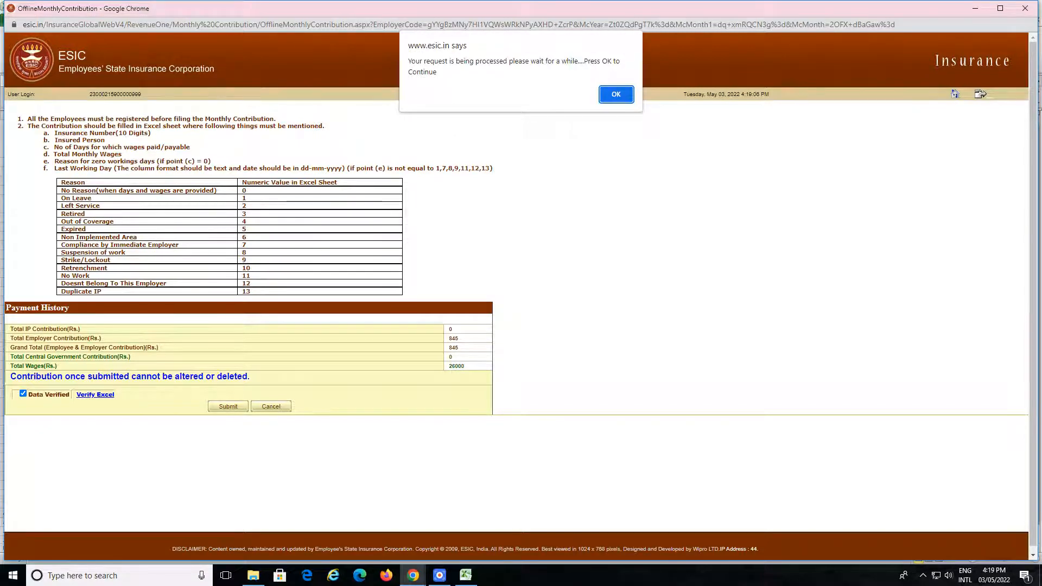
pyautogui.press('Return')
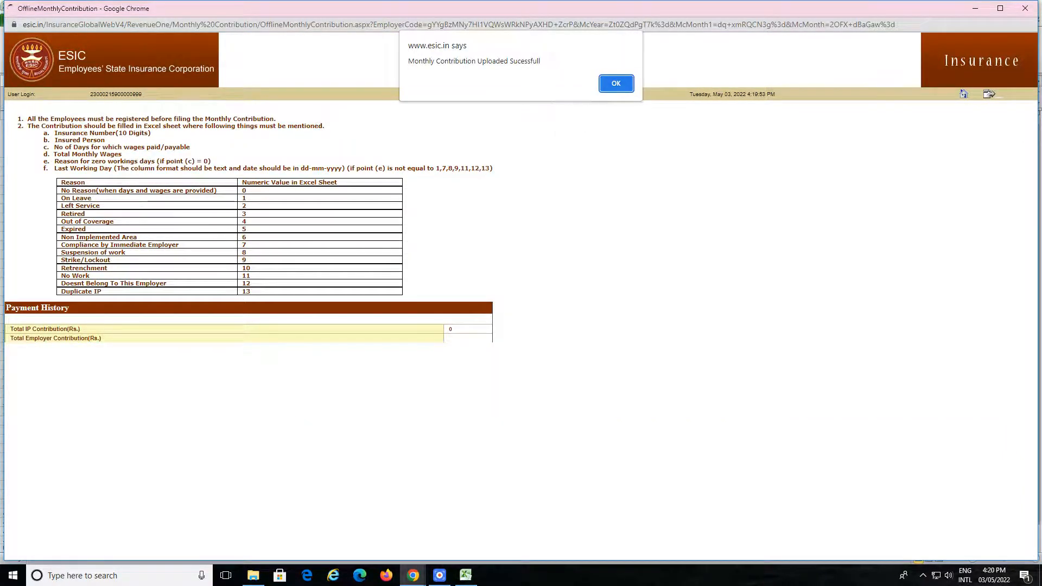
pyautogui.press('Return')
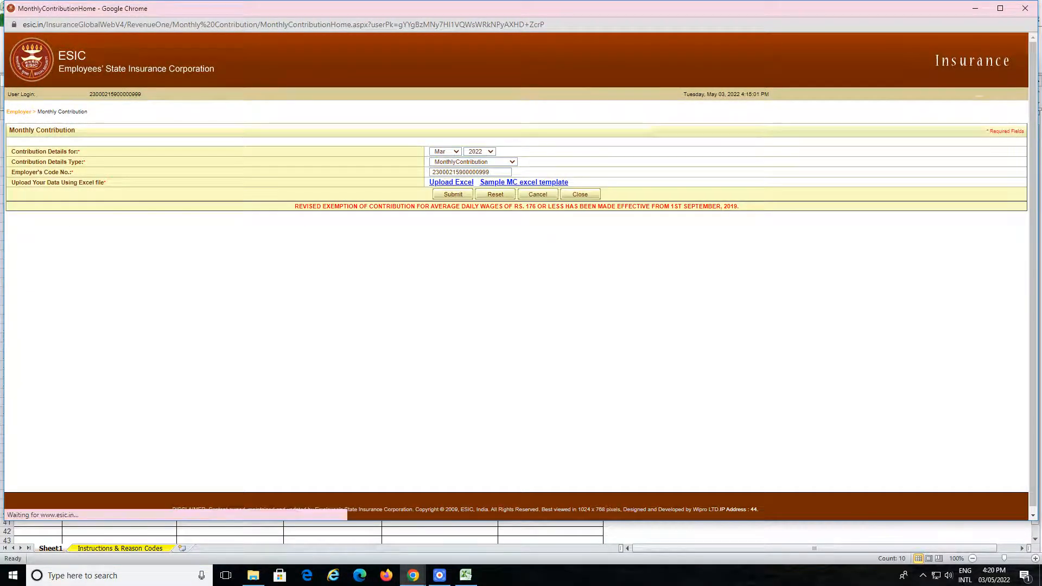
# Step: Minimize the Monthly Contribution window and close the MC_Template1 workbook in Excel
pyautogui.click(975, 8)
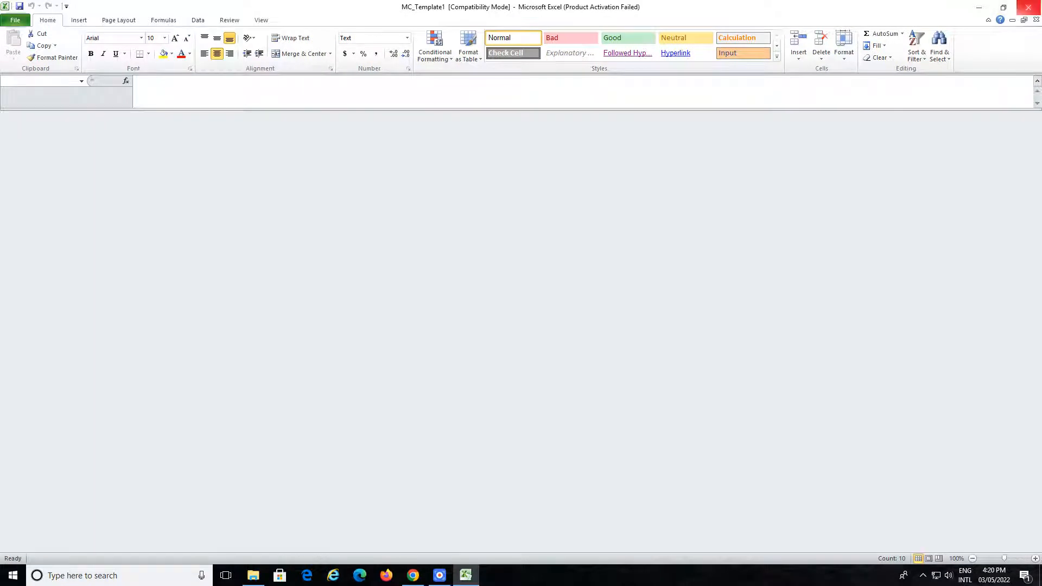
pyautogui.click(1028, 7)
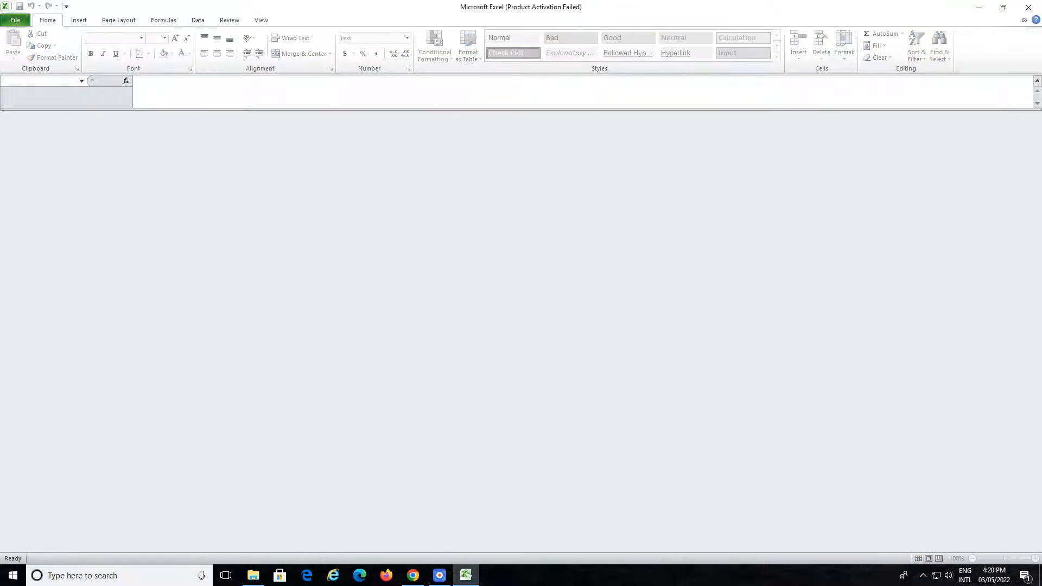
# Step: Switch to the ESIC portal in Chrome and generate the Mar2022 challan with 845 as the total amount to be paid, accepting the submission notice
pyautogui.click(413, 575)
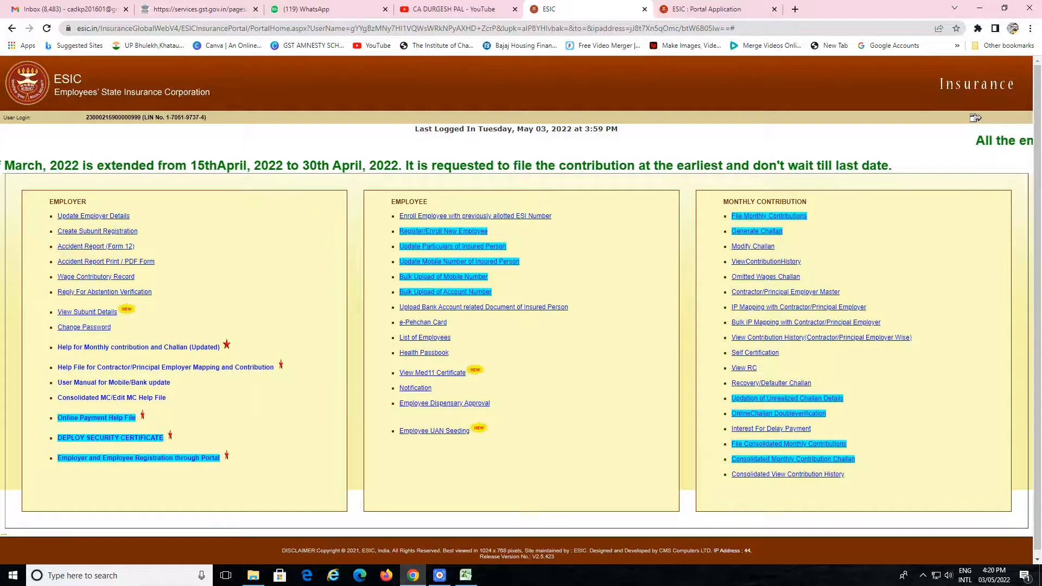
pyautogui.click(756, 231)
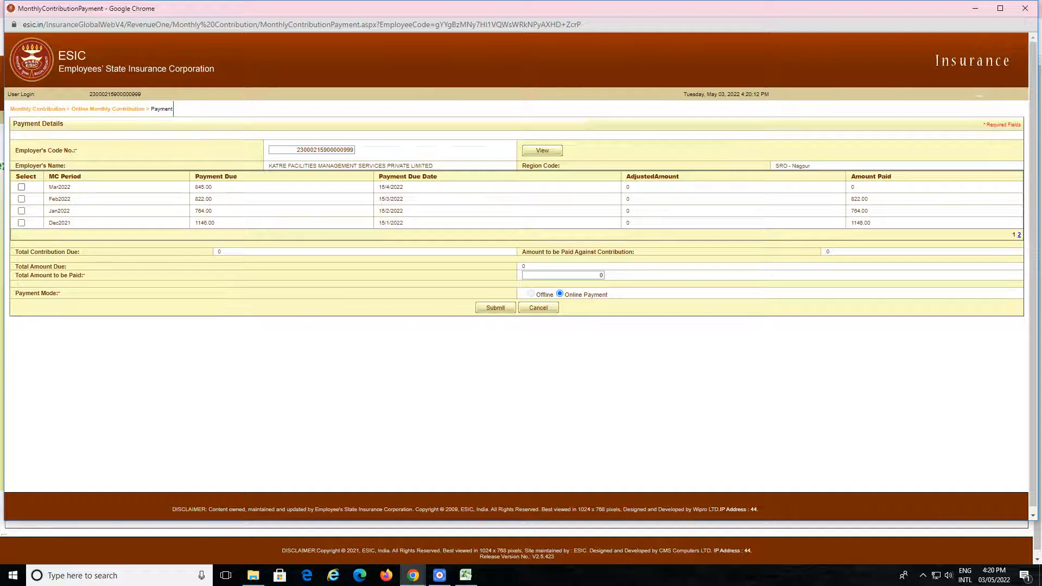
pyautogui.click(22, 187)
pyautogui.doubleClick(601, 275)
pyautogui.write('845')
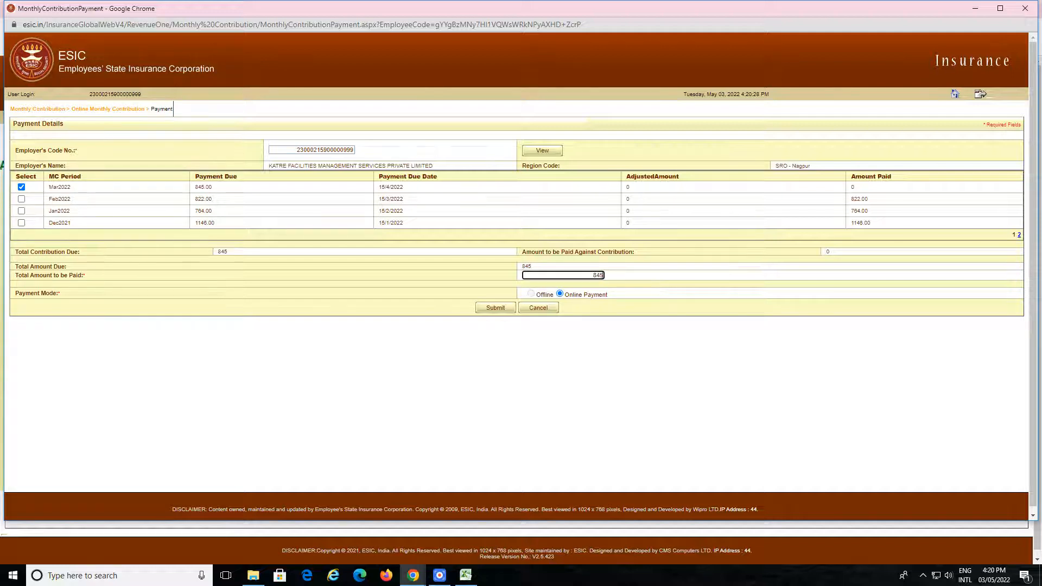
pyautogui.click(496, 307)
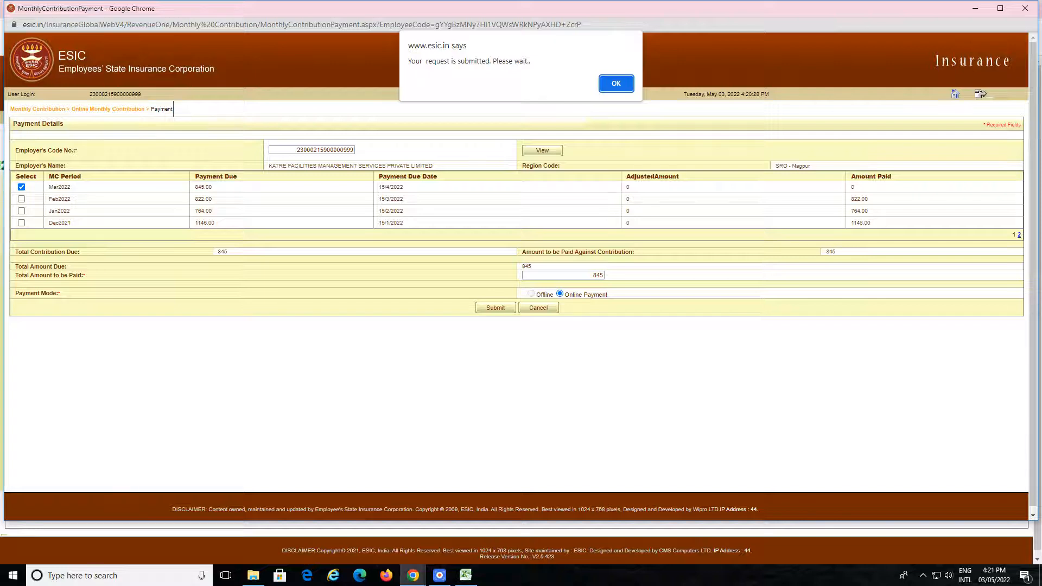
pyautogui.press('Return')
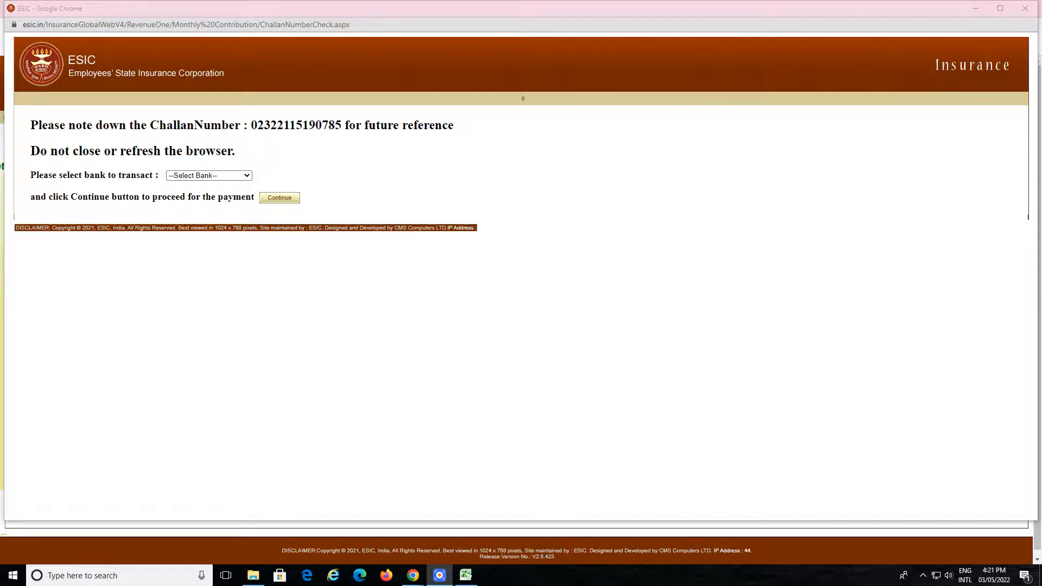
# Step: Choose State Bank of India as the bank for the challan payment and acknowledge the SBI payment gateway notice
pyautogui.click(209, 175)
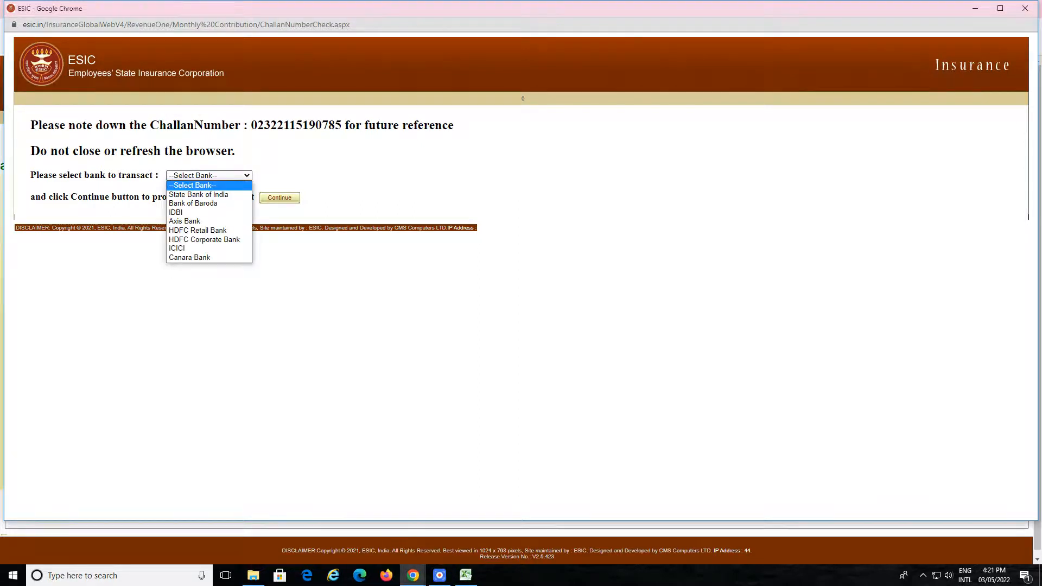
pyautogui.click(199, 195)
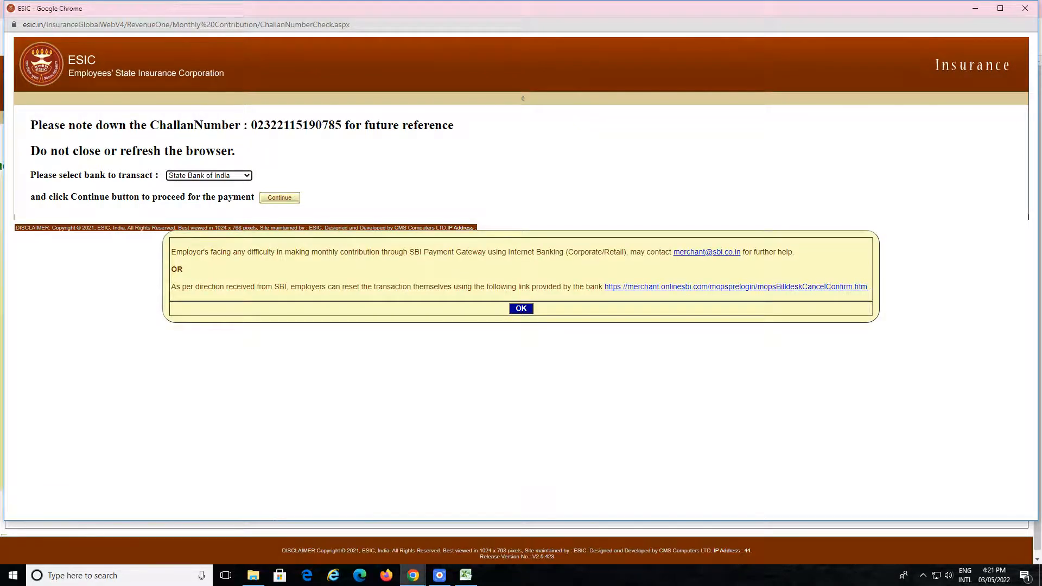
pyautogui.click(521, 308)
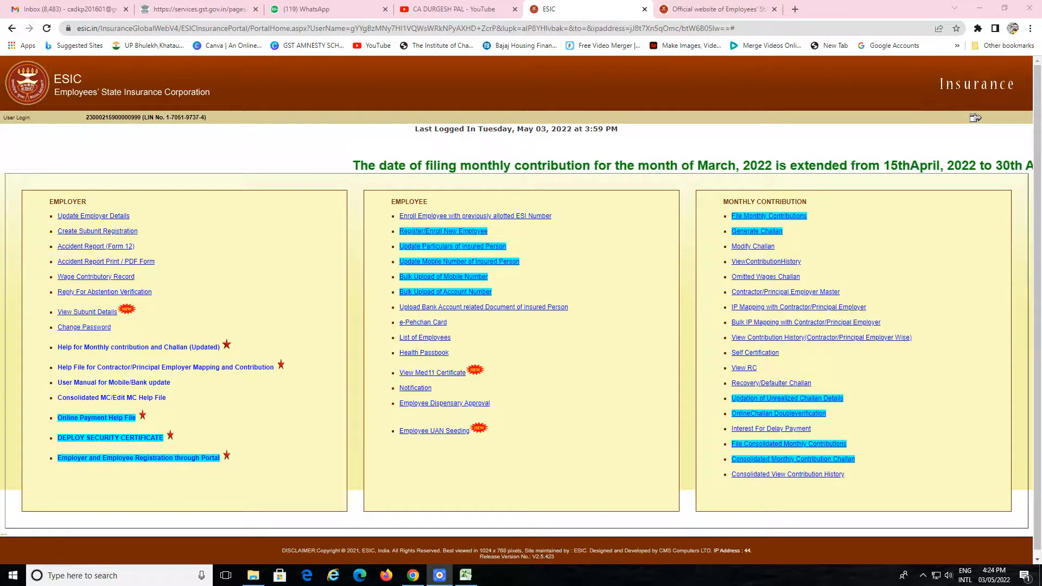
# Step: Open the Pay e-challan page from the ESIC website's other tab and search for challans using the employer code and captcha
pyautogui.hotkey('ctrl', 'Tab')
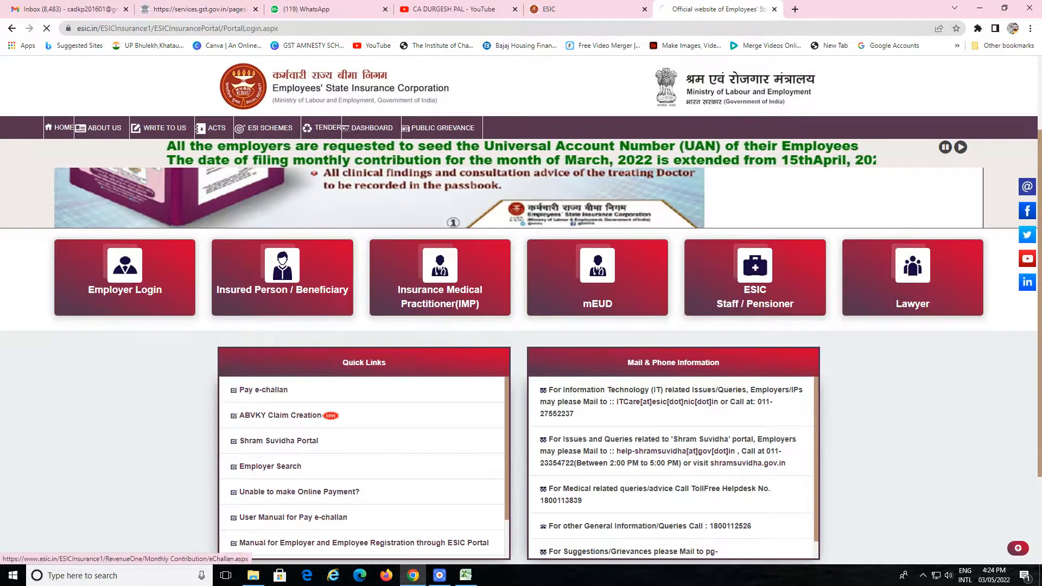
pyautogui.click(265, 389)
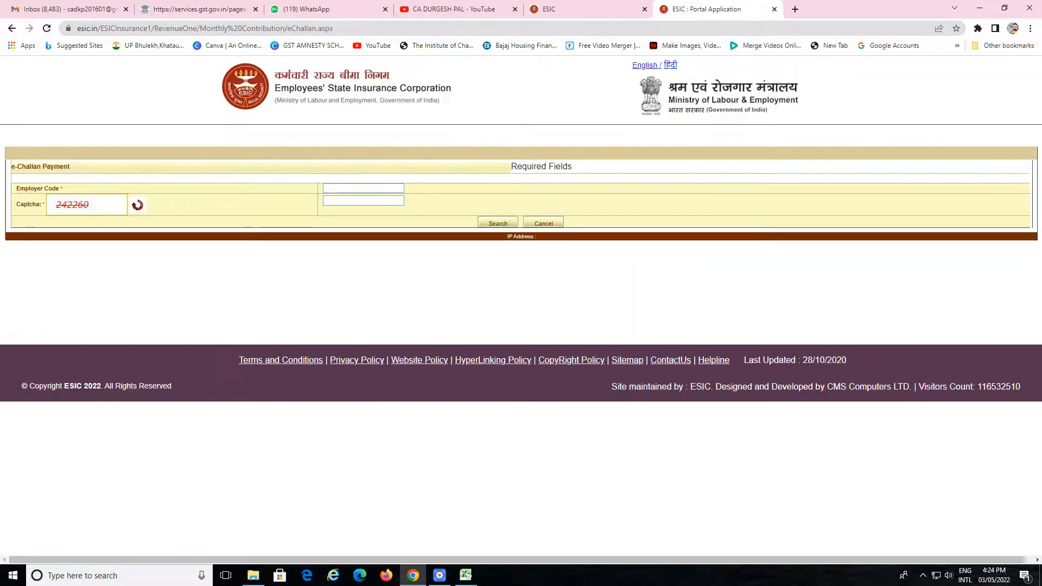
pyautogui.click(363, 188)
pyautogui.press('Down')
pyautogui.press('Return')
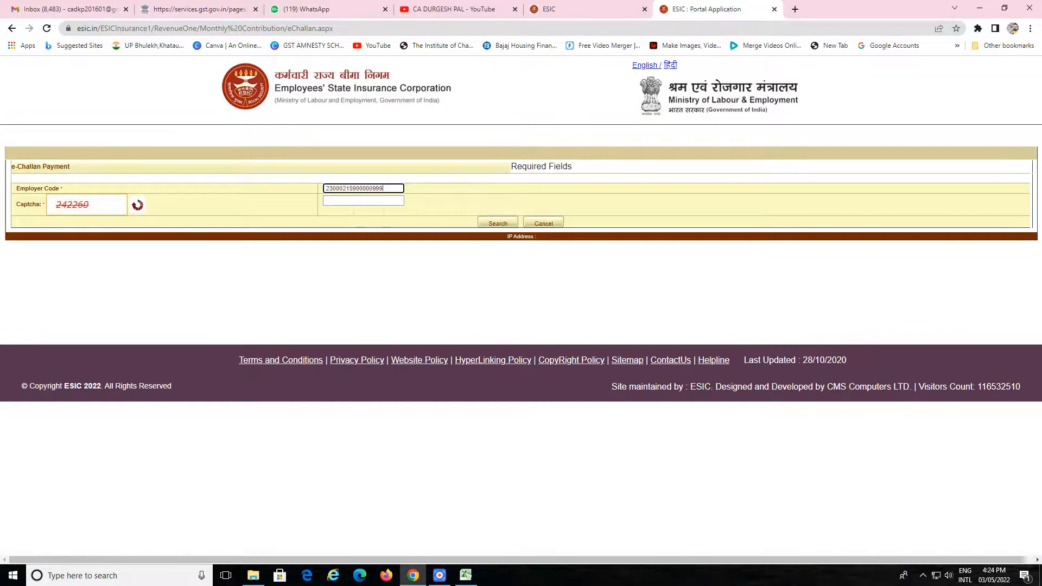
pyautogui.click(363, 201)
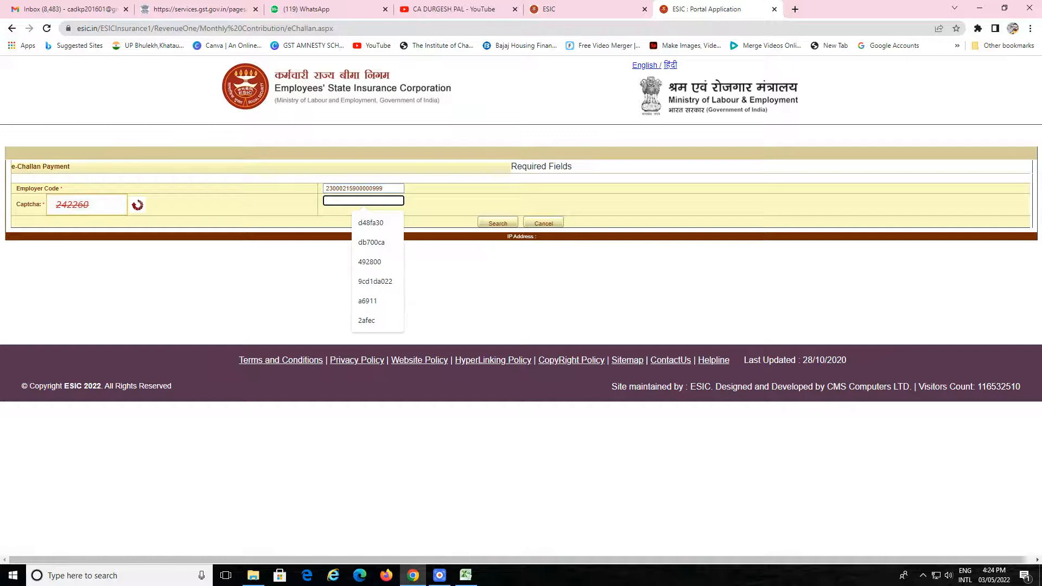
pyautogui.write('2422')
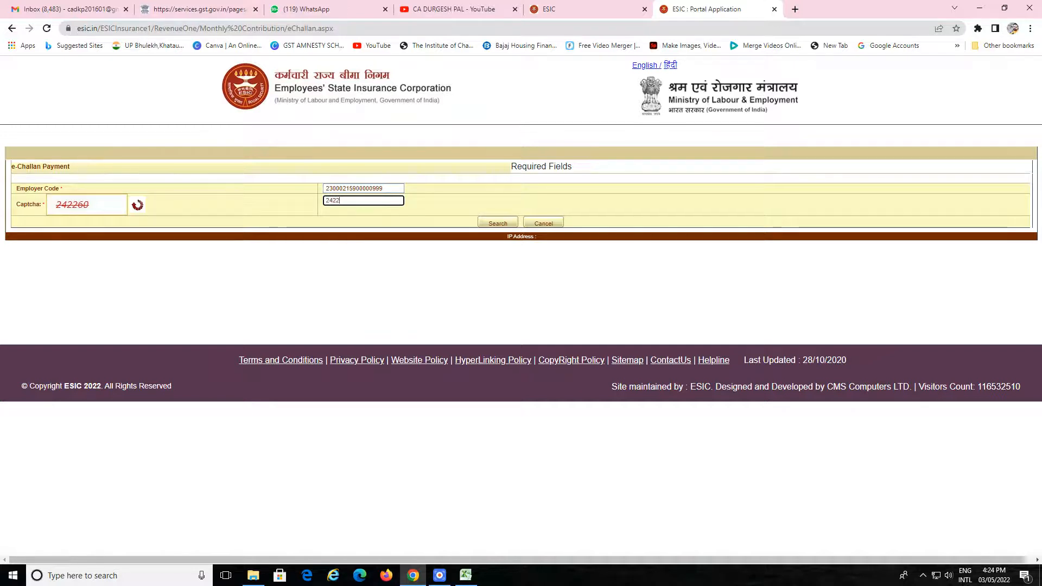
pyautogui.write('60')
pyautogui.press('Return')
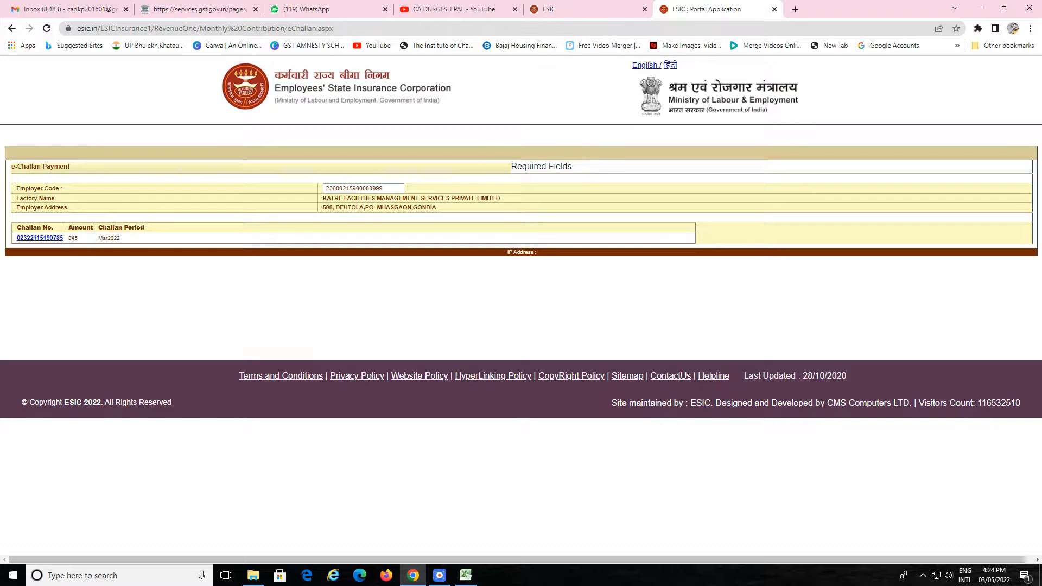
# Step: View the payment page of the Mar2022 challan and return to the employer portal home page
pyautogui.click(40, 238)
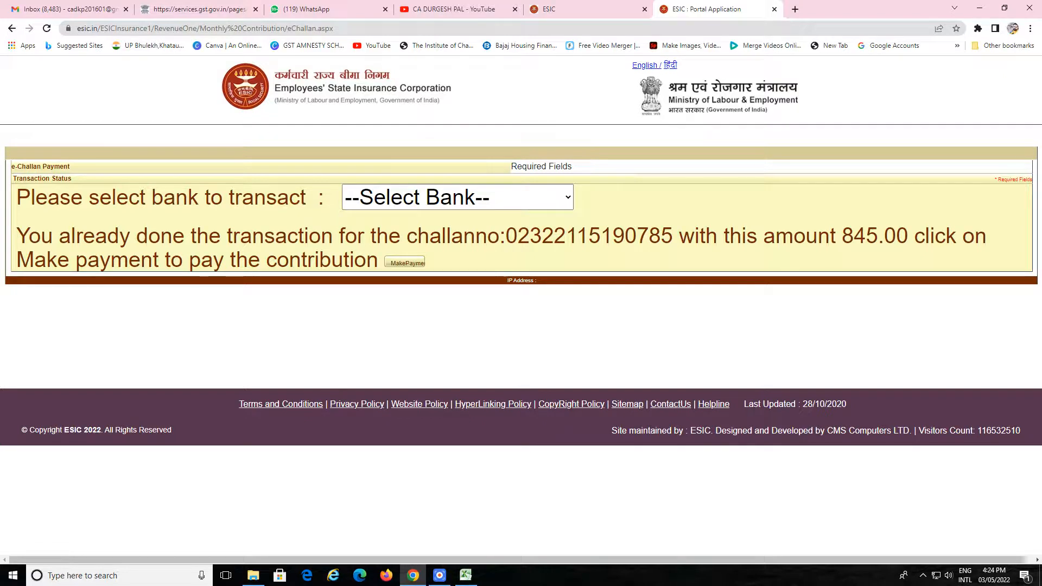
pyautogui.hotkey('ctrl', 'shift', 'Tab')
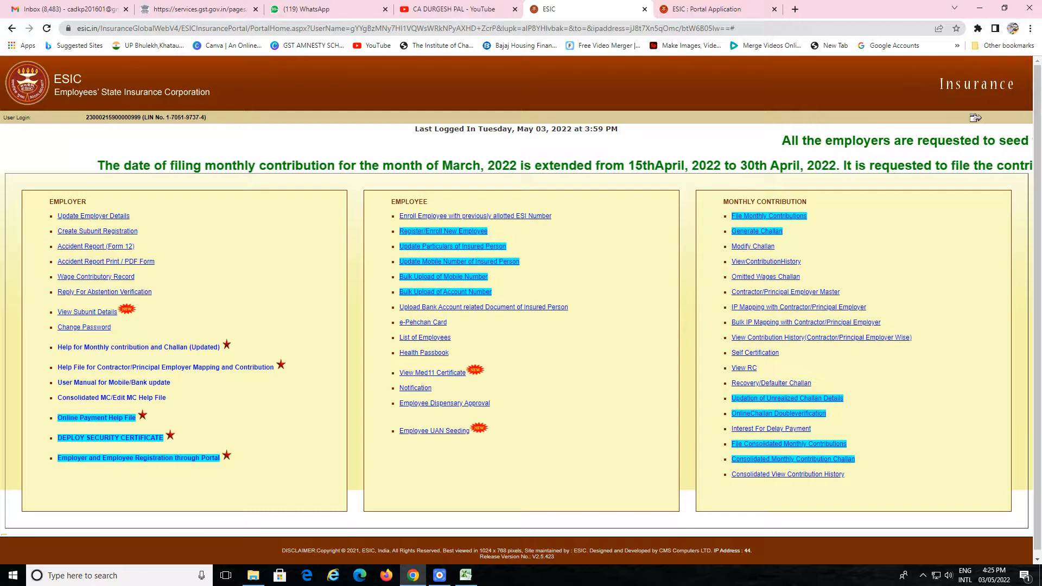